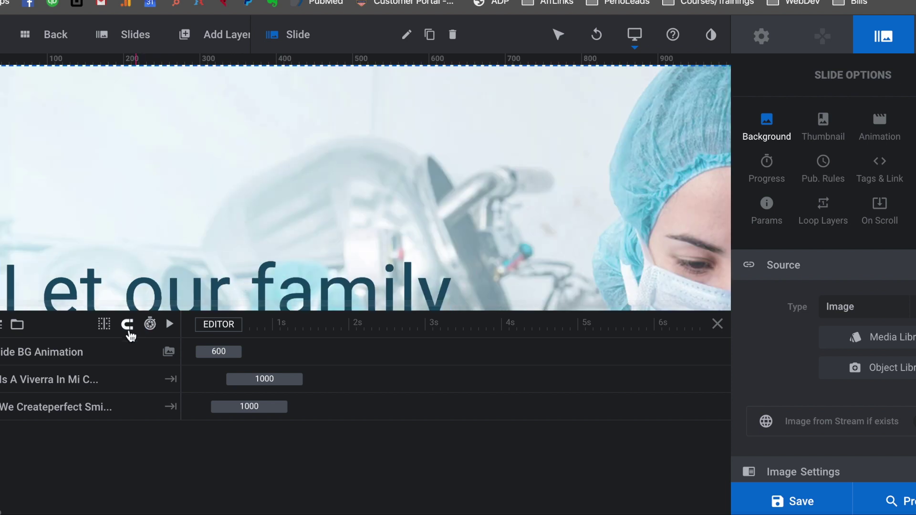
# Select the slide background and bring up slide #1's settings in Slider Revolution
pyautogui.click(93, 354)
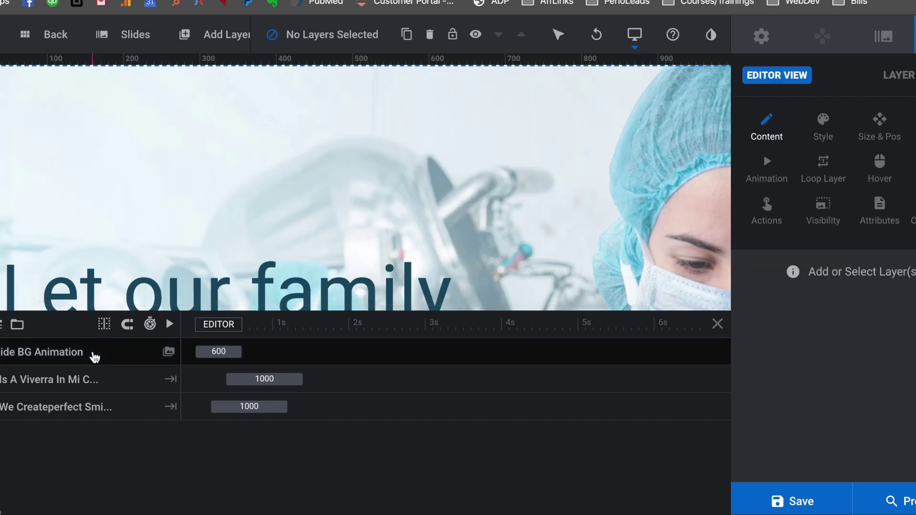
pyautogui.moveTo(126, 33)
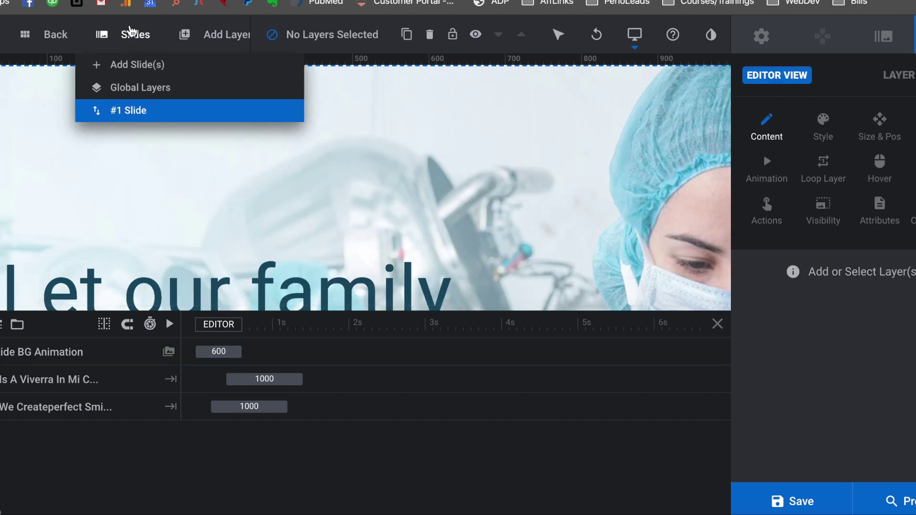
pyautogui.moveTo(127, 108)
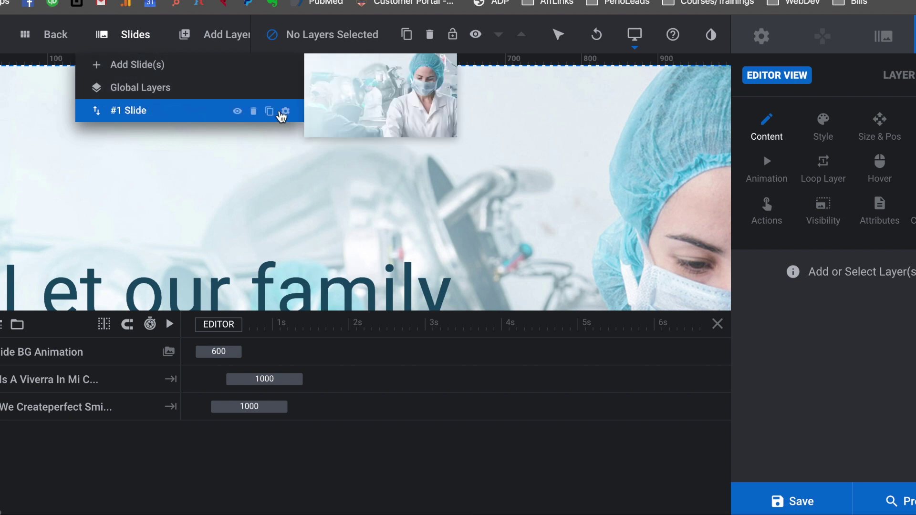
pyautogui.click(285, 112)
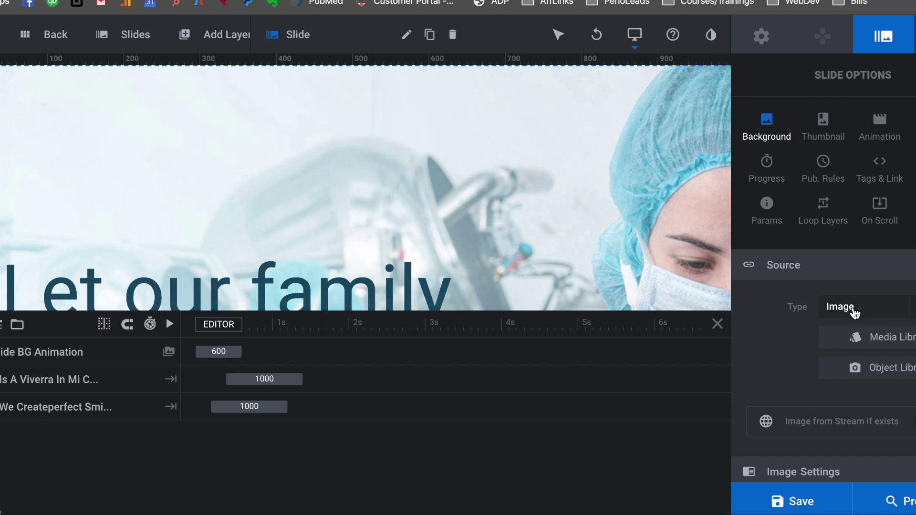
# Upload 'Screen Shot 2020-02-06 at 7.49.10 PM.png' from Dogwood Dental > Home as the slide background
pyautogui.click(903, 342)
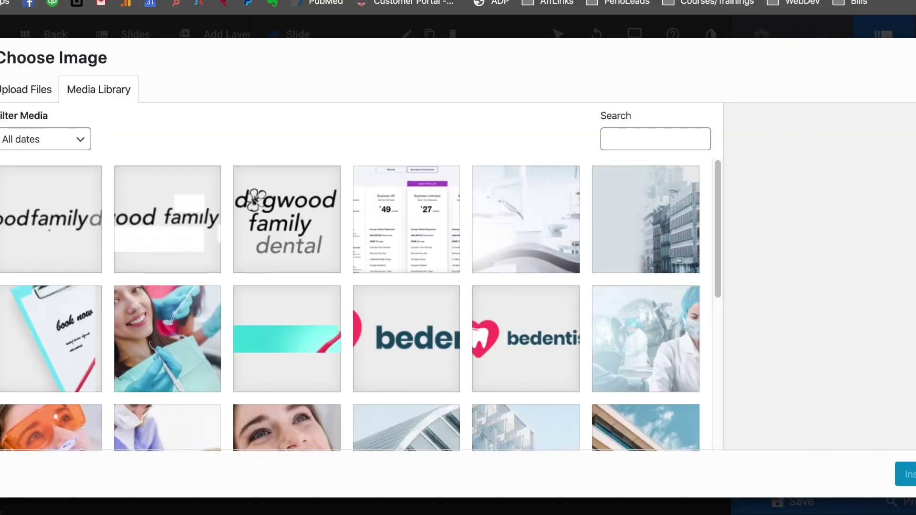
pyautogui.press('super+Tab')
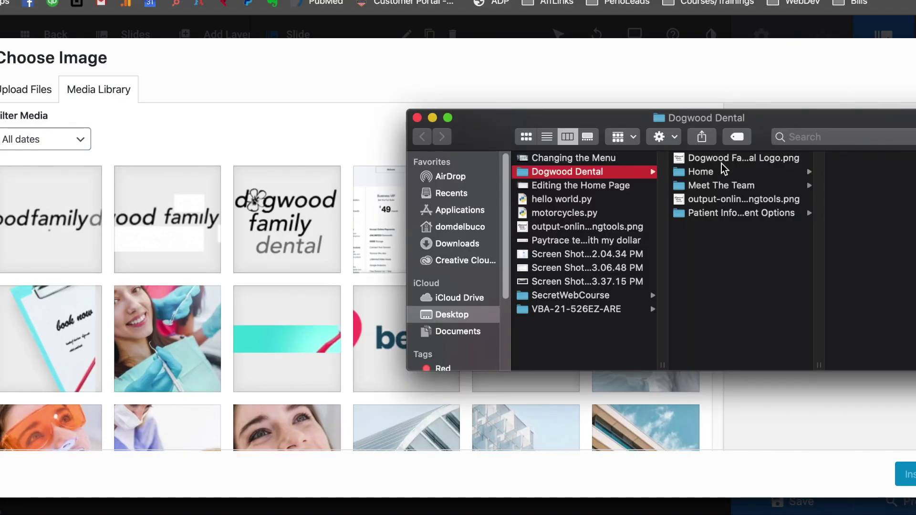
pyautogui.press('Right')
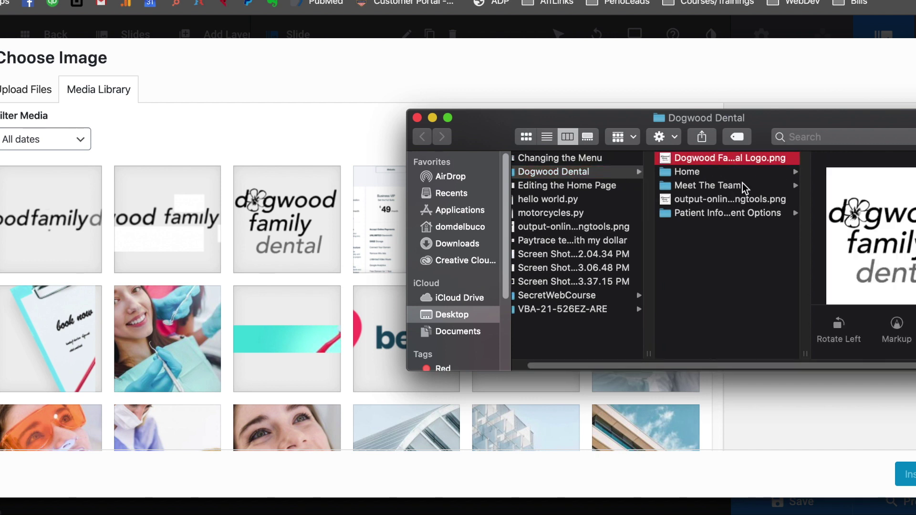
pyautogui.click(711, 173)
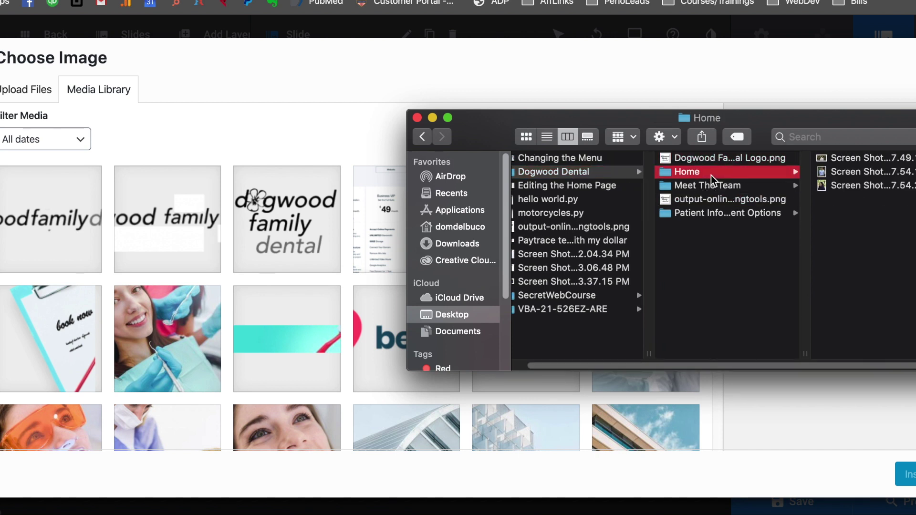
pyautogui.click(861, 161)
pyautogui.moveTo(768, 161); pyautogui.dragTo(315, 252)
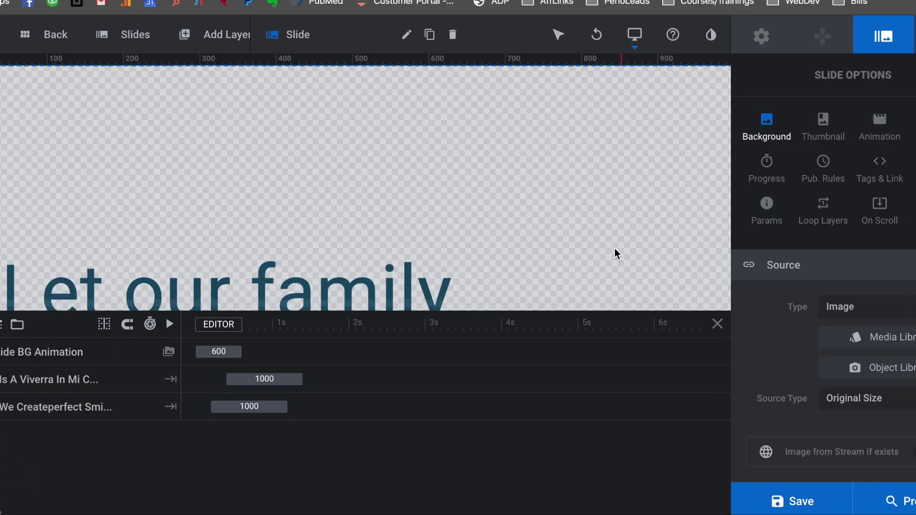
# Scroll the slide canvas and select the 'Let our family care for yours' text layer
pyautogui.scroll(-10, 605, 220)
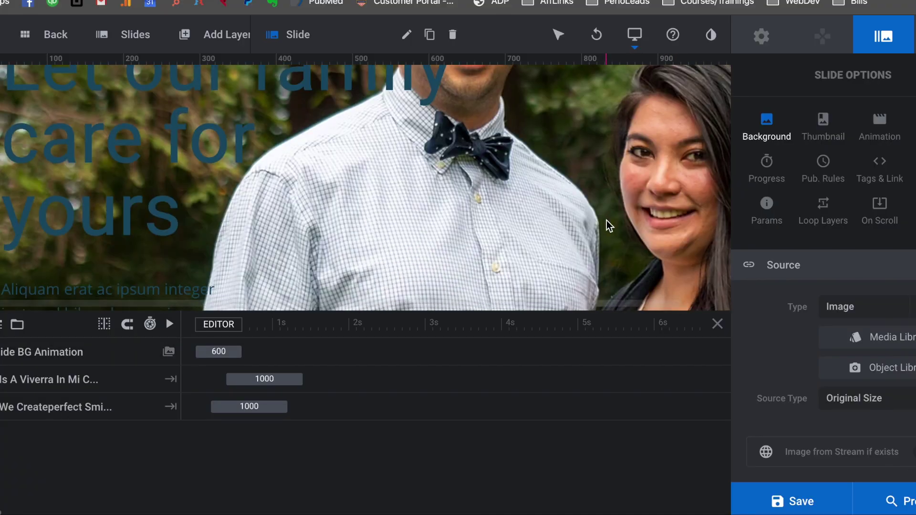
pyautogui.scroll(-3, 606, 221)
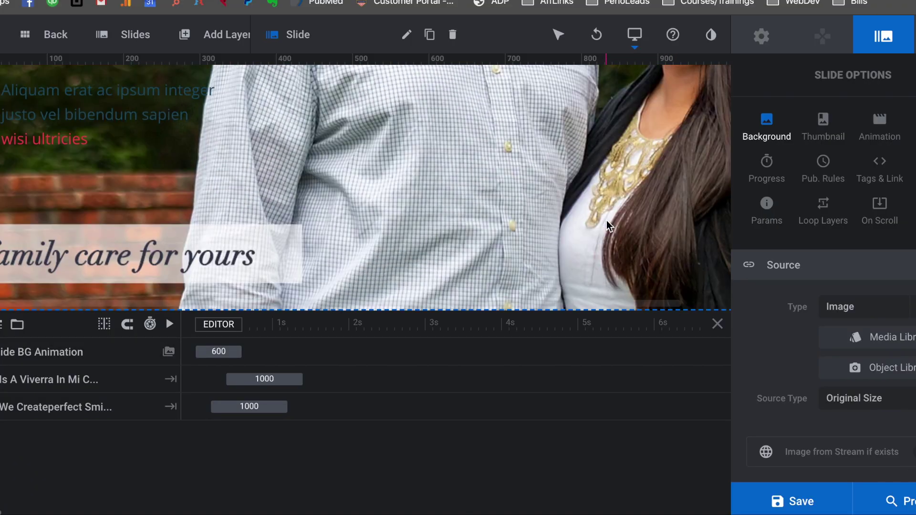
pyautogui.scroll(6, 464, 215)
pyautogui.scroll(-4, 465, 215)
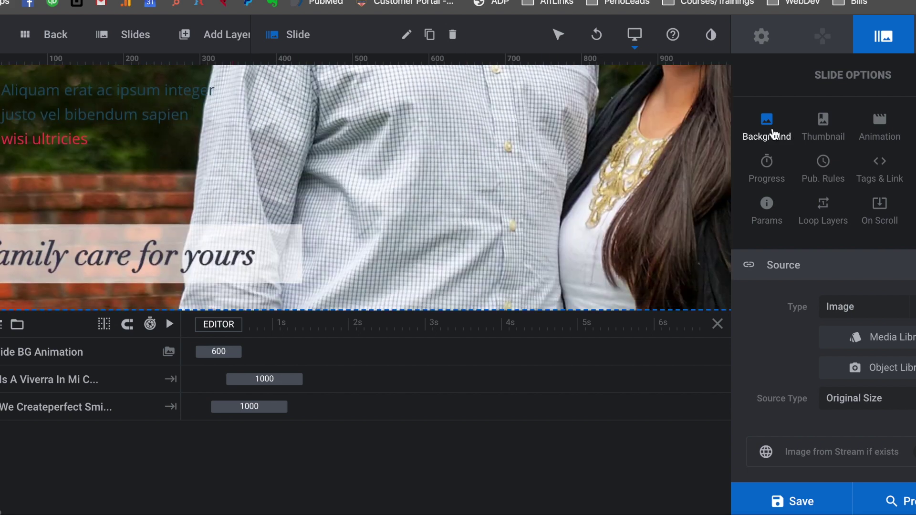
pyautogui.click(19, 256)
pyautogui.scroll(6, 188, 231)
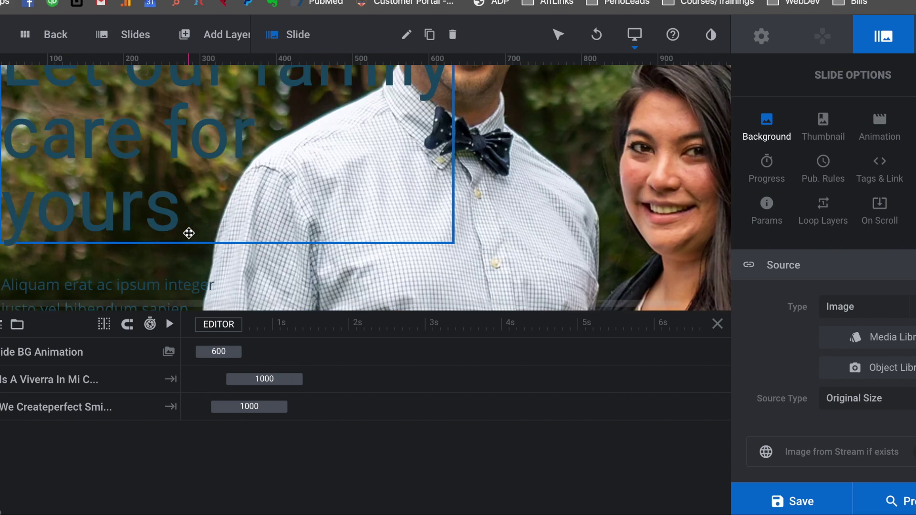
pyautogui.scroll(-3, 341, 224)
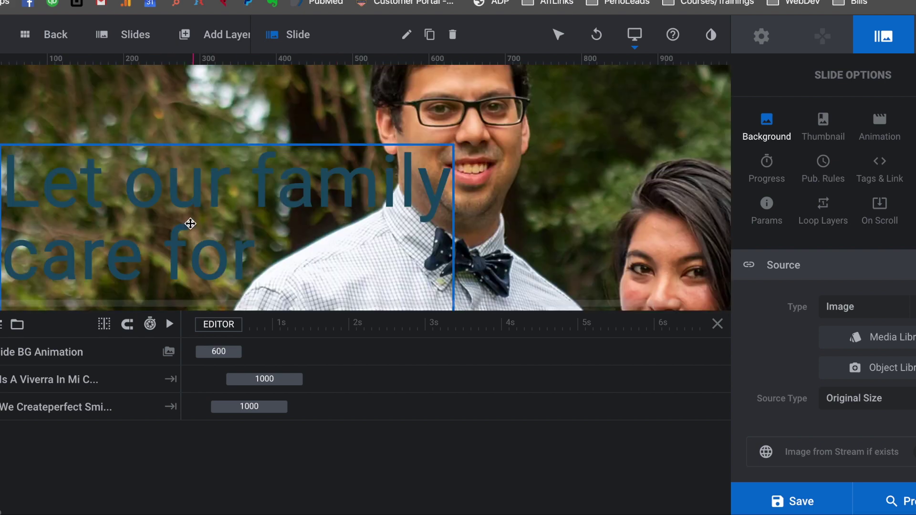
pyautogui.scroll(-1, 208, 199)
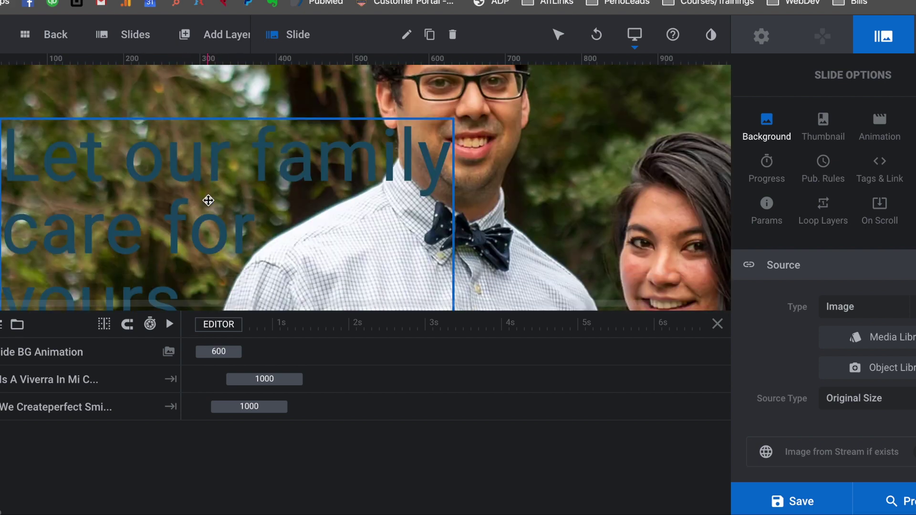
pyautogui.click(208, 200)
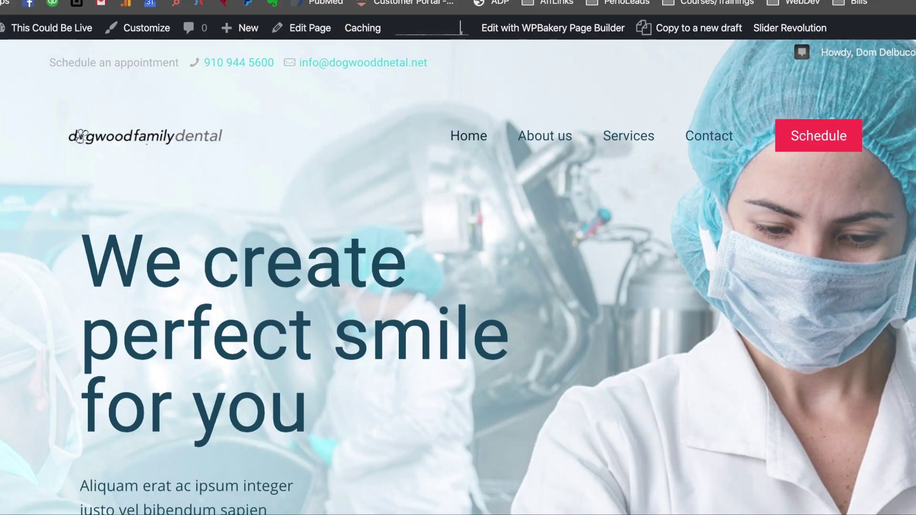
# Make the headline text white and move it up and to the left
pyautogui.click(823, 125)
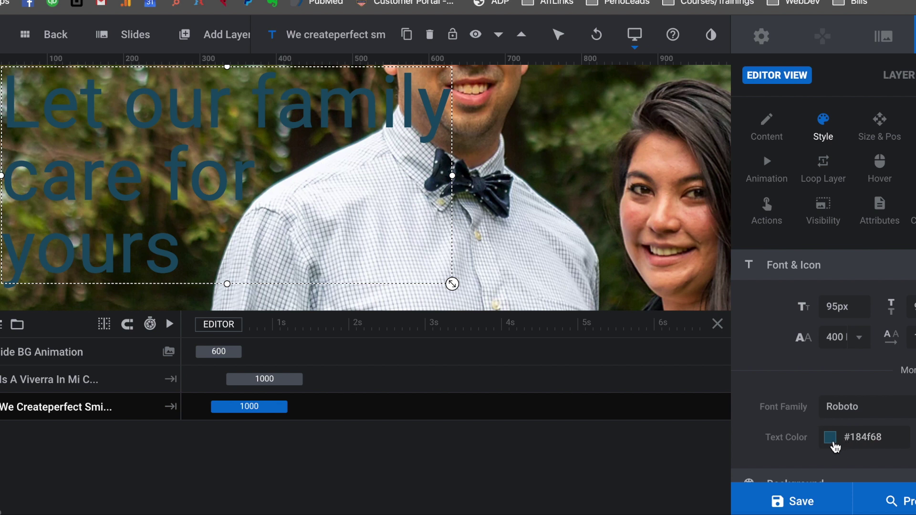
pyautogui.click(833, 441)
pyautogui.click(478, 337)
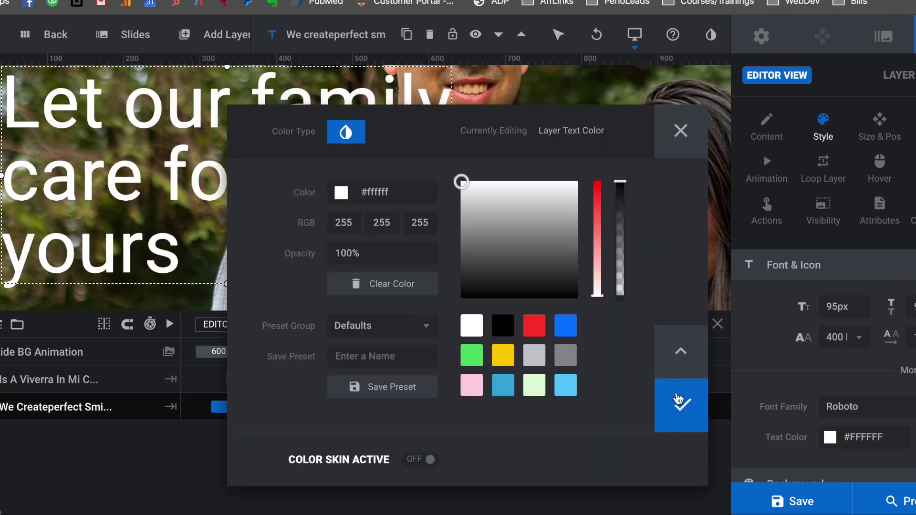
pyautogui.click(683, 409)
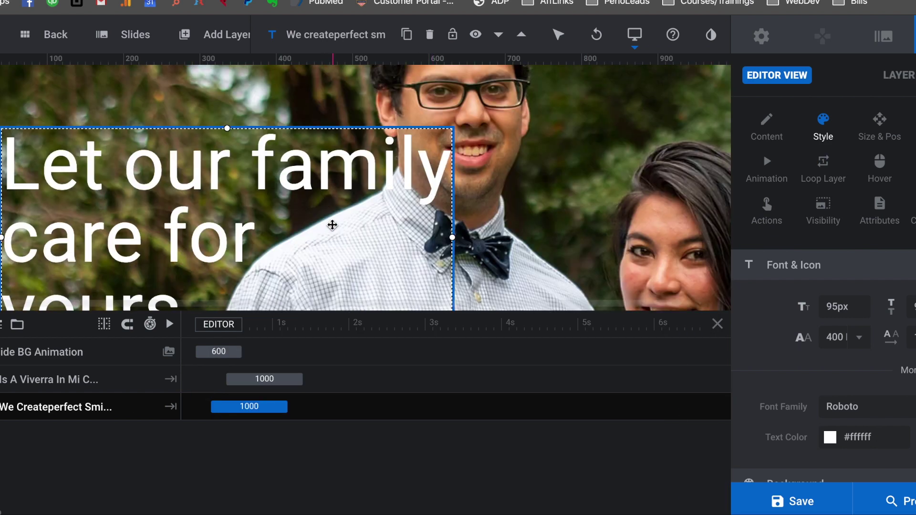
pyautogui.moveTo(332, 224); pyautogui.dragTo(312, 199)
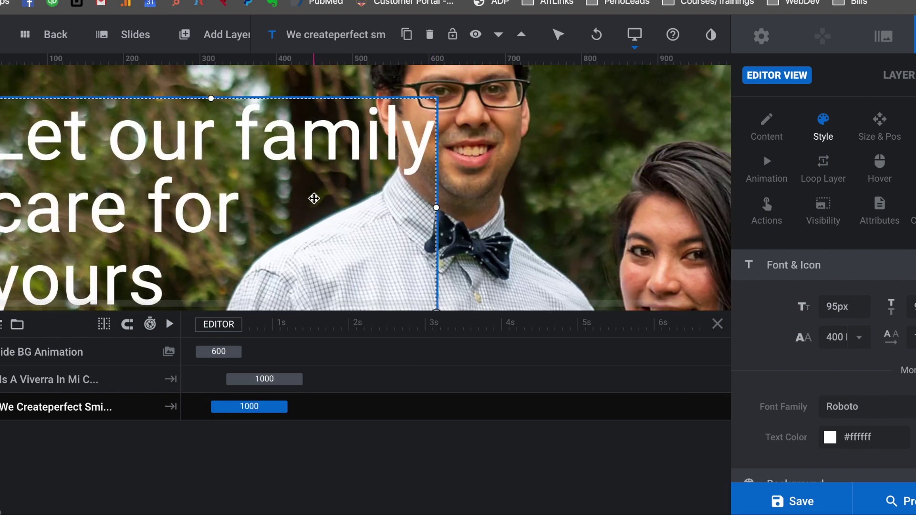
# Change the headline font size from 95px to 85px, nudge it down, and save the slide
pyautogui.doubleClick(843, 314)
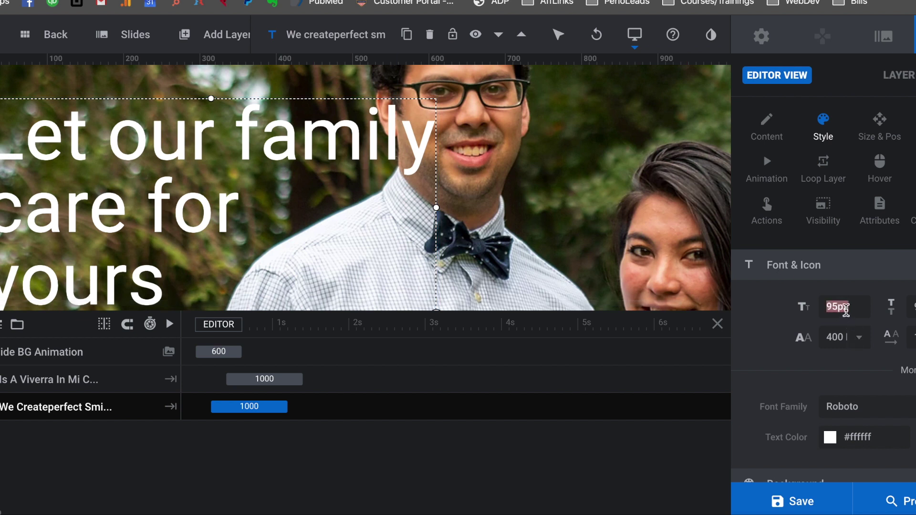
pyautogui.moveTo(838, 307); pyautogui.dragTo(814, 305)
pyautogui.click(838, 309)
pyautogui.press('Return')
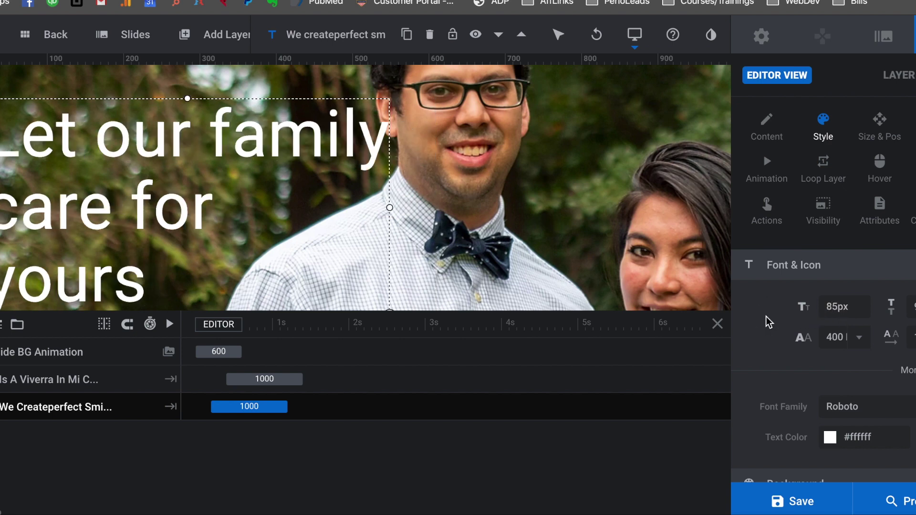
pyautogui.moveTo(255, 190); pyautogui.dragTo(256, 205)
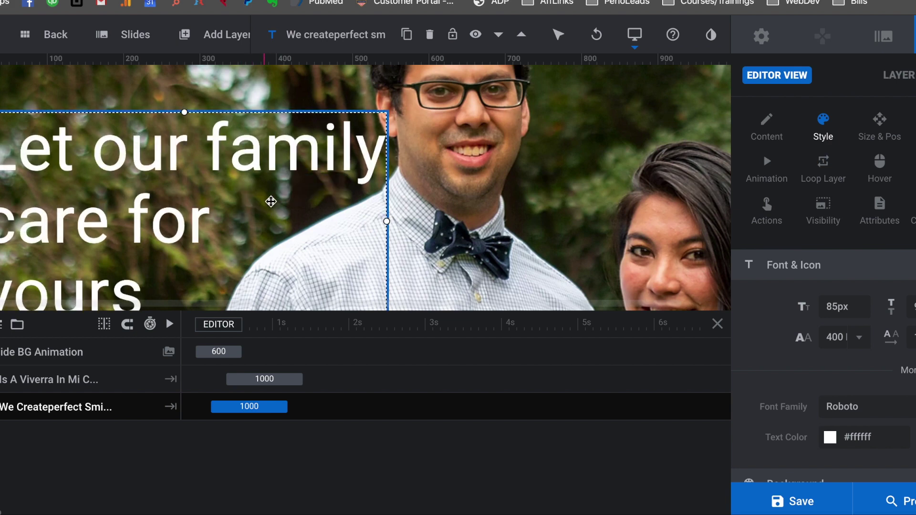
pyautogui.scroll(-1, 270, 196)
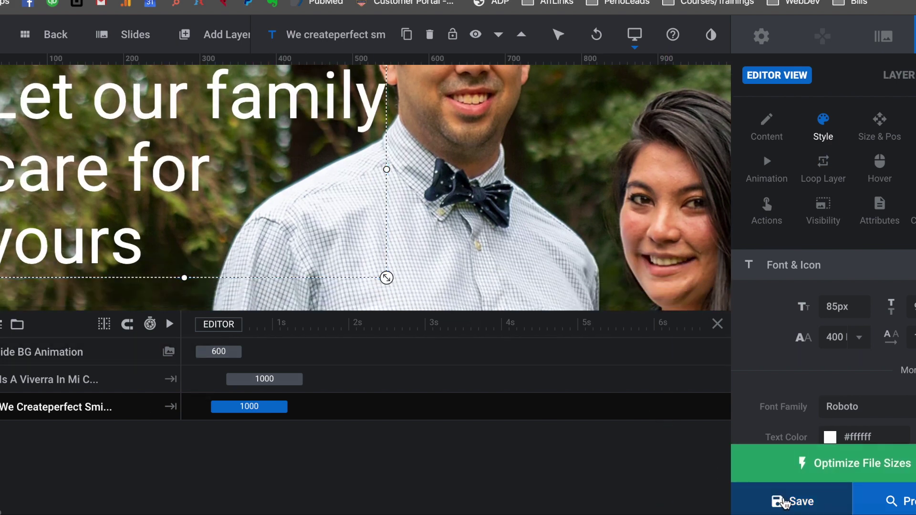
pyautogui.click(792, 501)
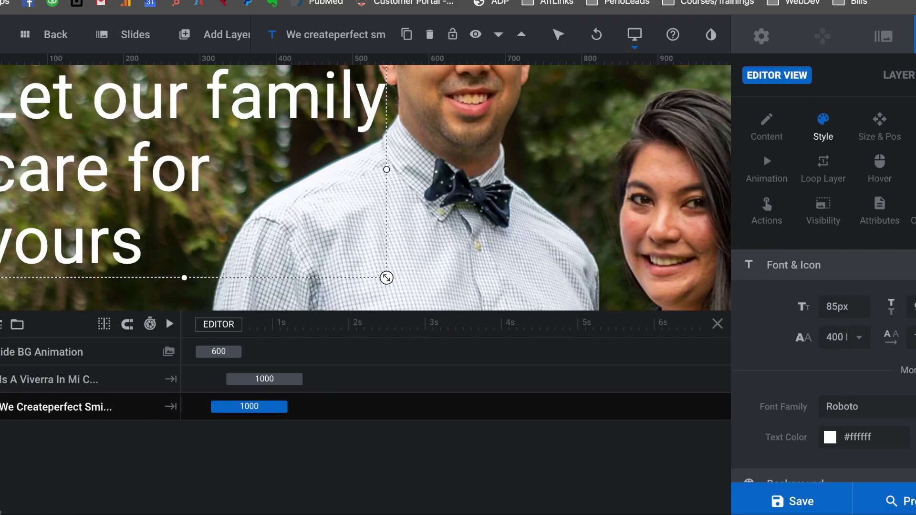
pyautogui.click(536, 2)
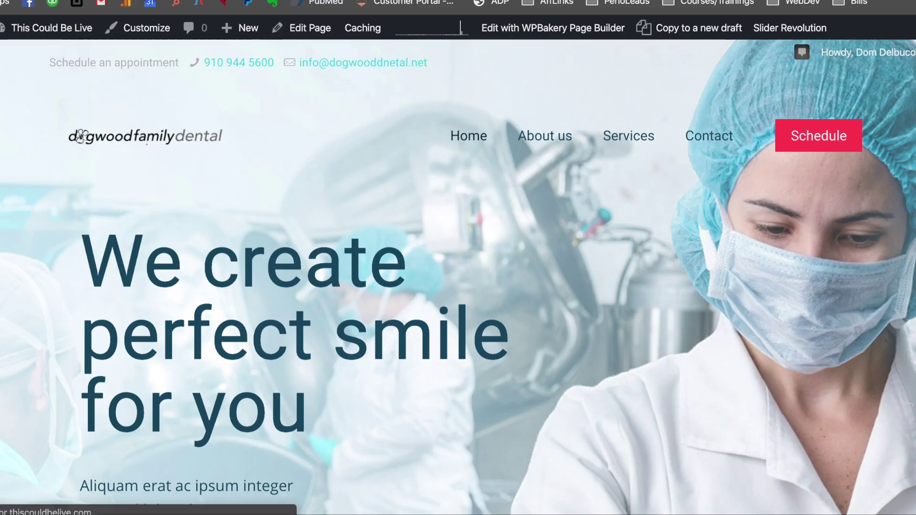
# Reload the live homepage and scroll down to the toothbrush 'Request an appointment' banner
pyautogui.click(454, 75)
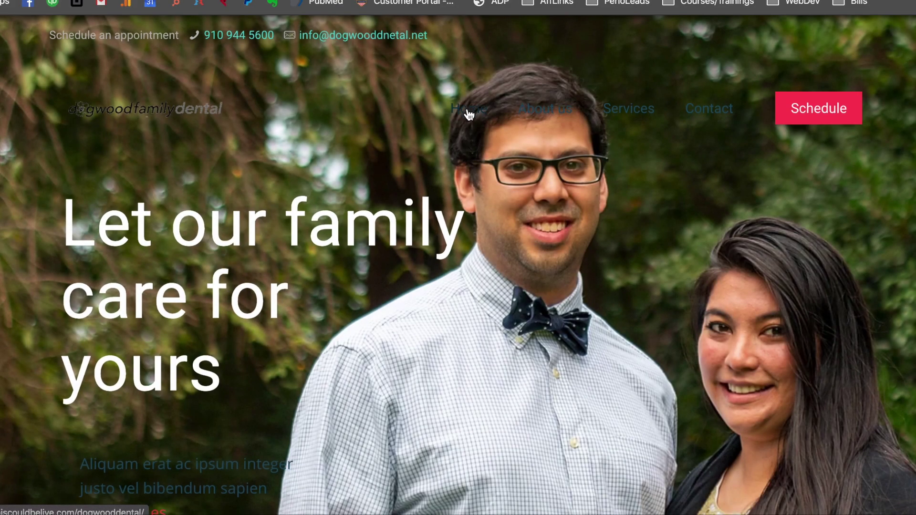
pyautogui.scroll(-1, 469, 115)
pyautogui.scroll(1, 384, 151)
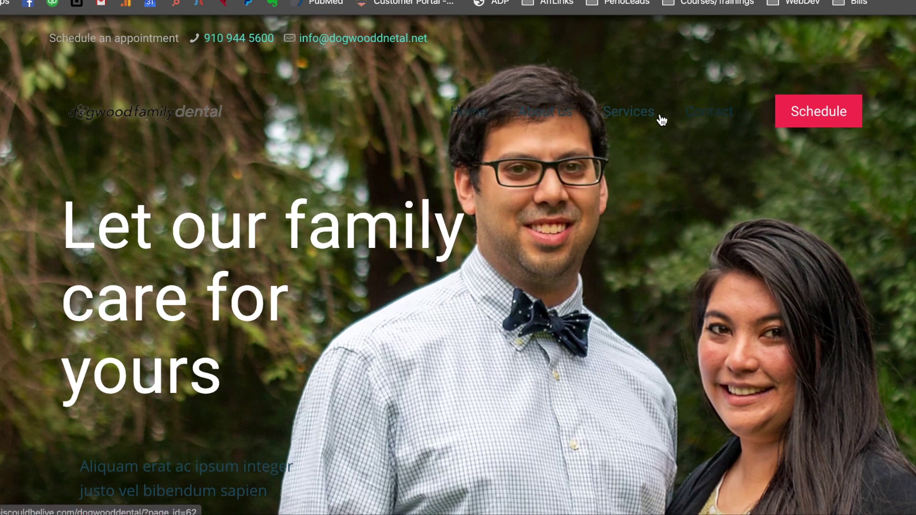
pyautogui.moveTo(514, 116)
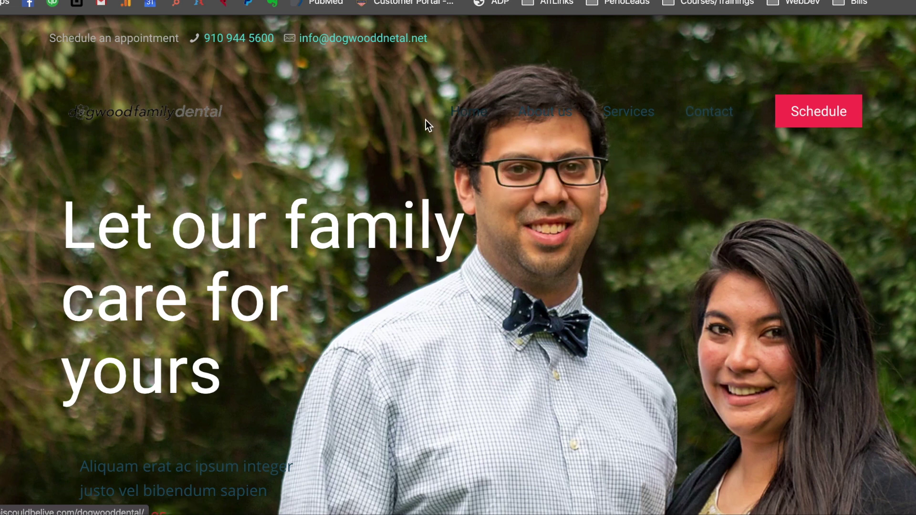
pyautogui.scroll(-5, 263, 100)
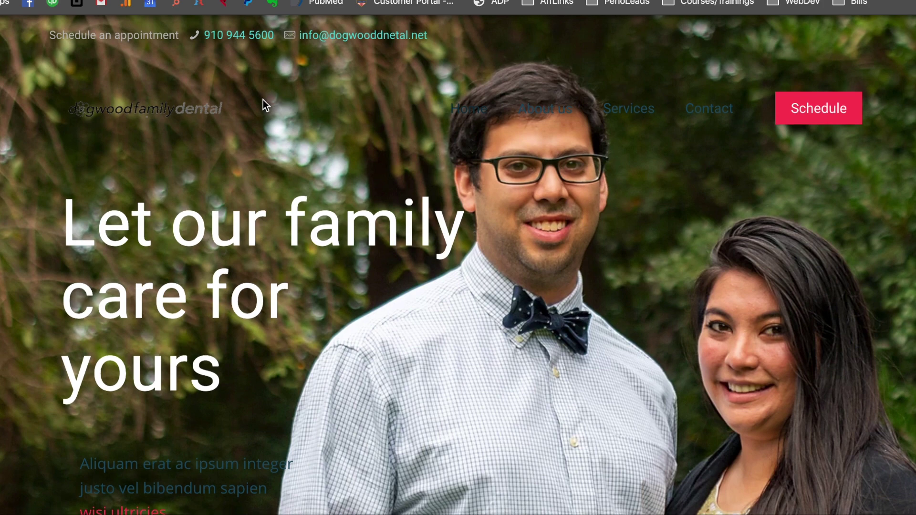
pyautogui.scroll(-2, 258, 121)
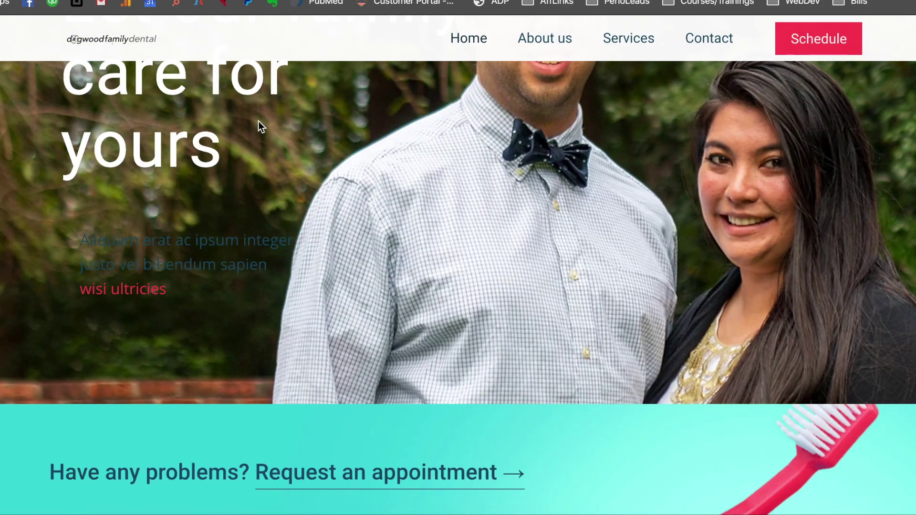
pyautogui.scroll(-5, 261, 127)
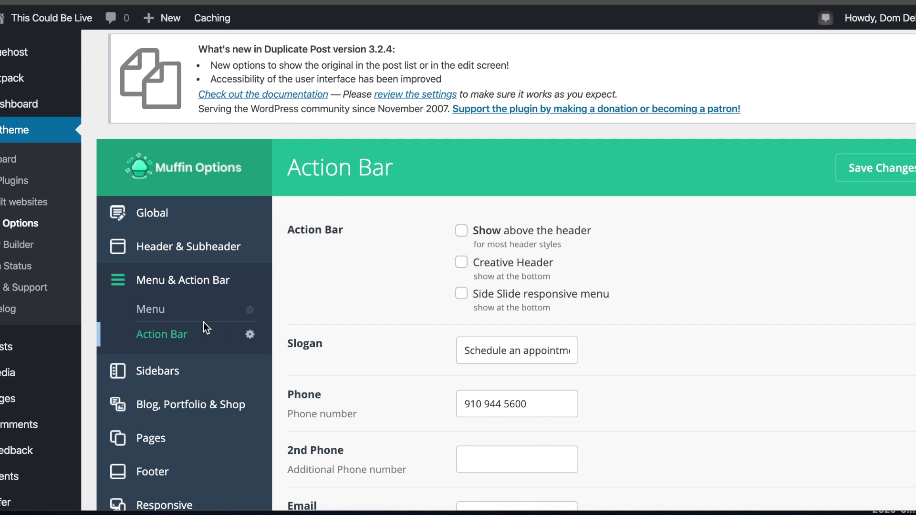
# Look through the Header & Subheader and Subheader settings in Muffin Options
pyautogui.click(172, 254)
pyautogui.scroll(-10, 564, 266)
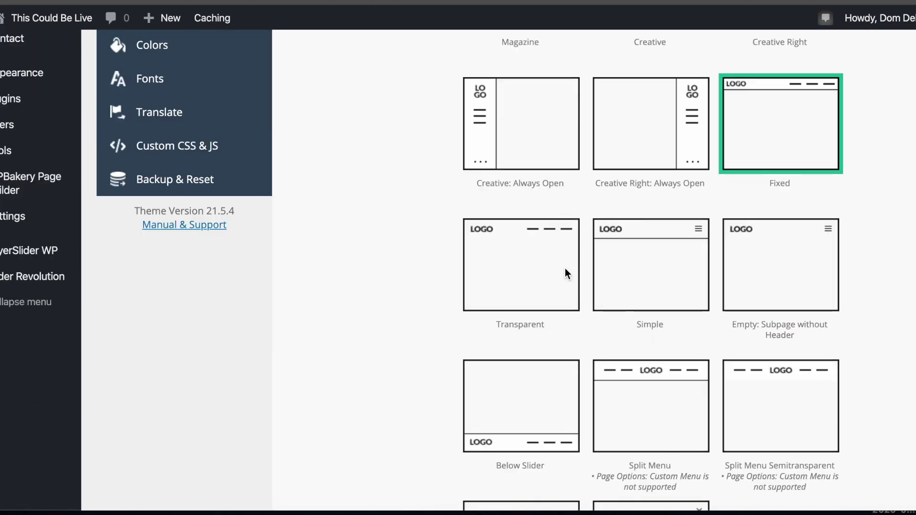
pyautogui.scroll(2, 565, 268)
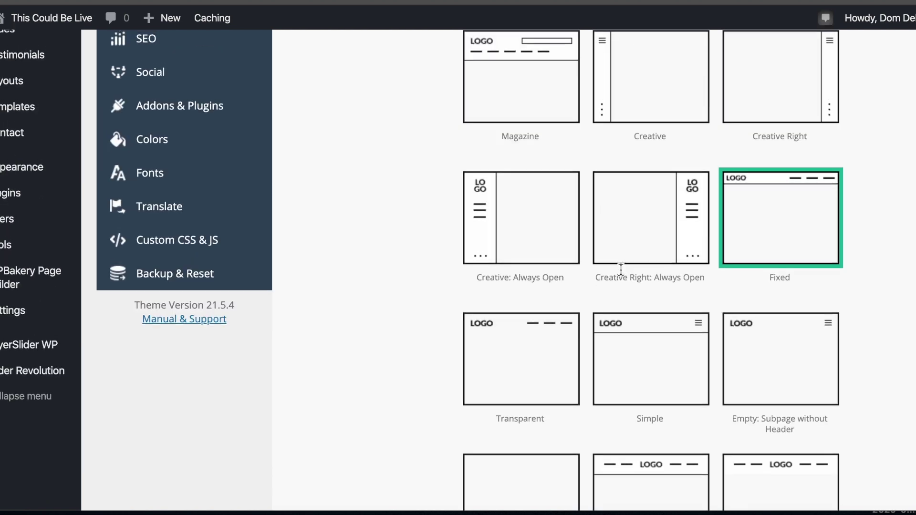
pyautogui.scroll(10, 621, 268)
pyautogui.scroll(-20, 621, 268)
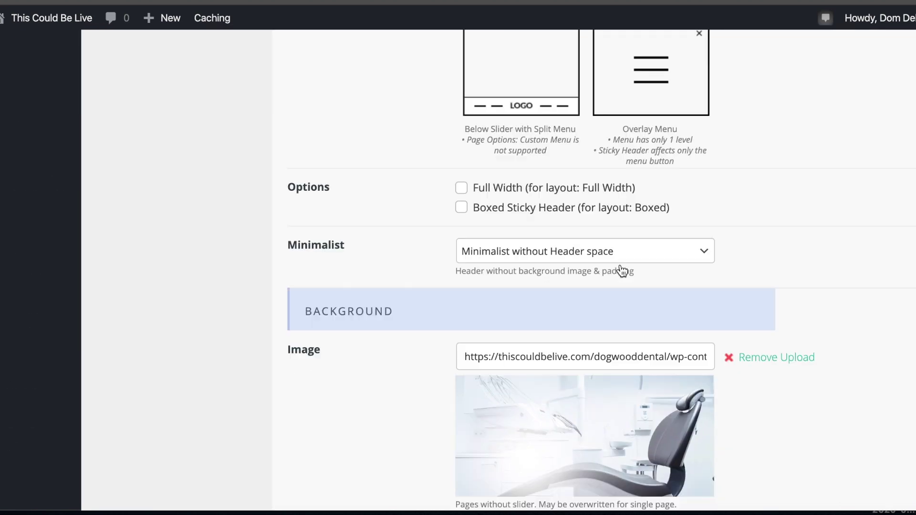
pyautogui.scroll(-12, 621, 268)
pyautogui.scroll(20, 619, 266)
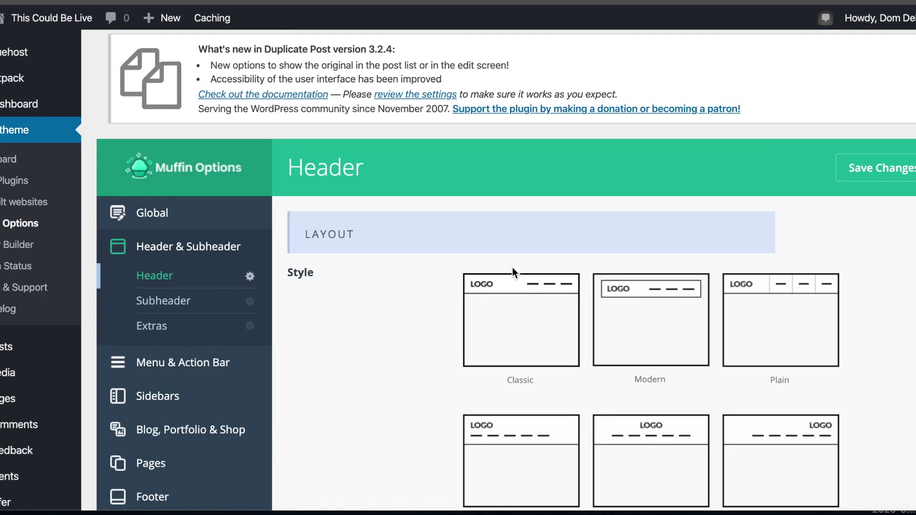
pyautogui.click(177, 308)
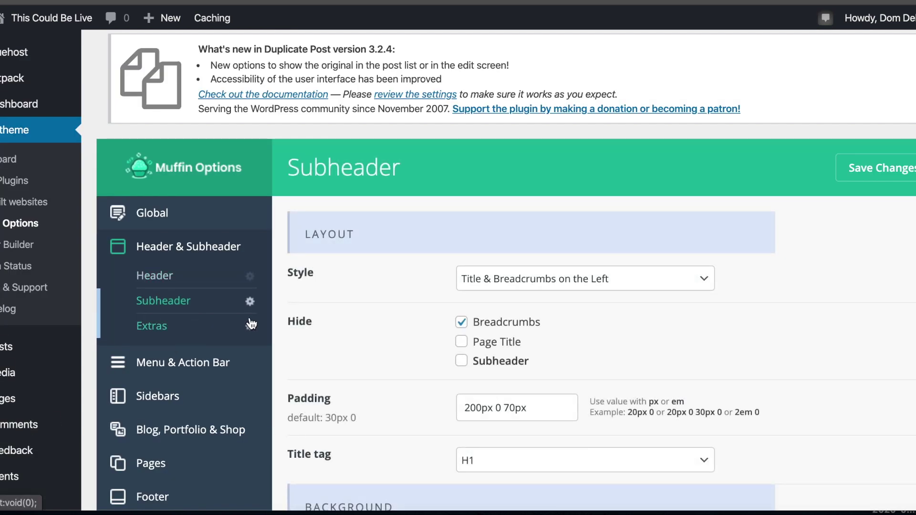
pyautogui.scroll(-10, 337, 319)
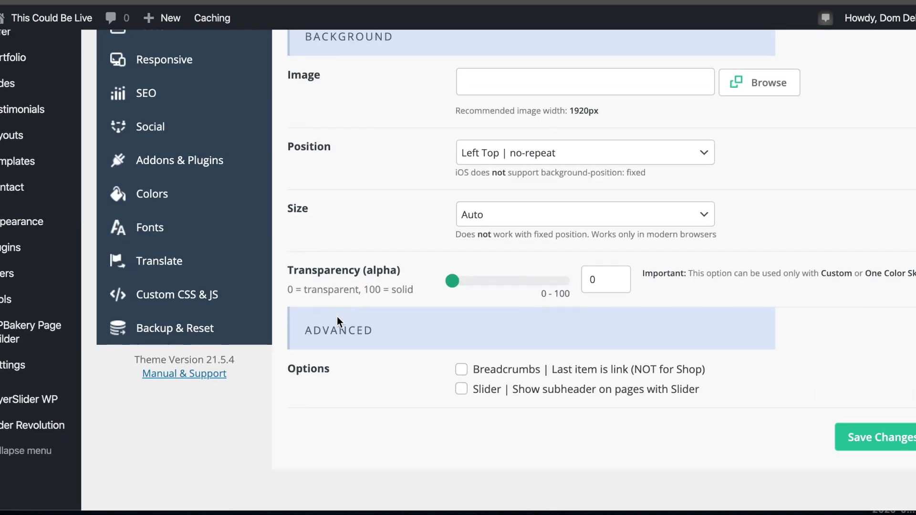
pyautogui.scroll(10, 336, 316)
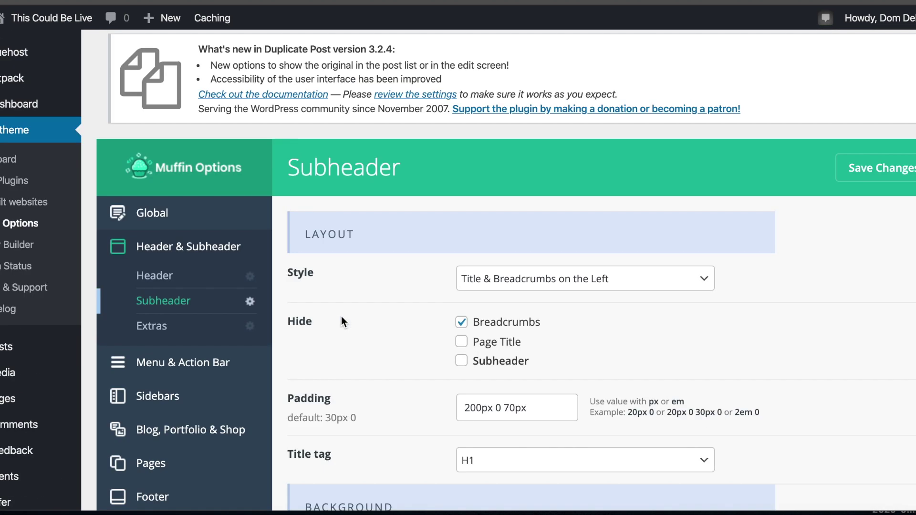
# Set the Search option under Header Extras to Hide
pyautogui.click(195, 338)
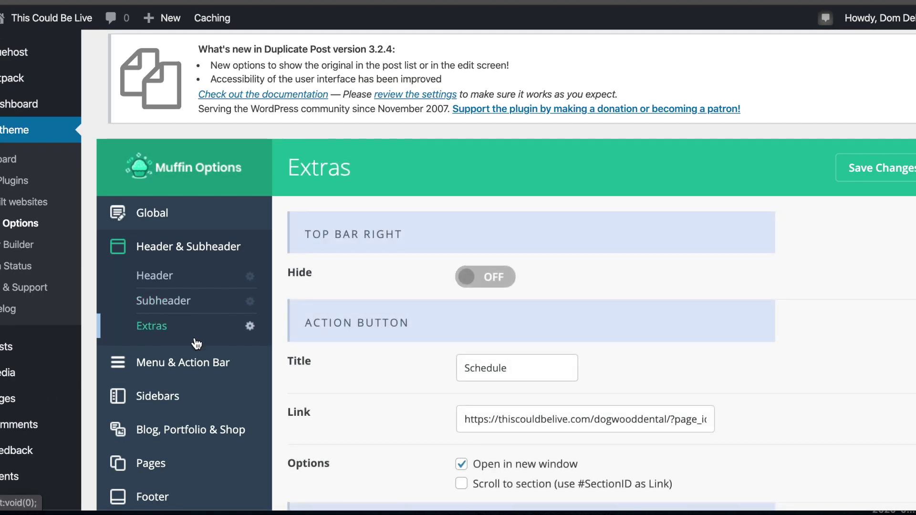
pyautogui.scroll(-7, 416, 296)
pyautogui.click(504, 224)
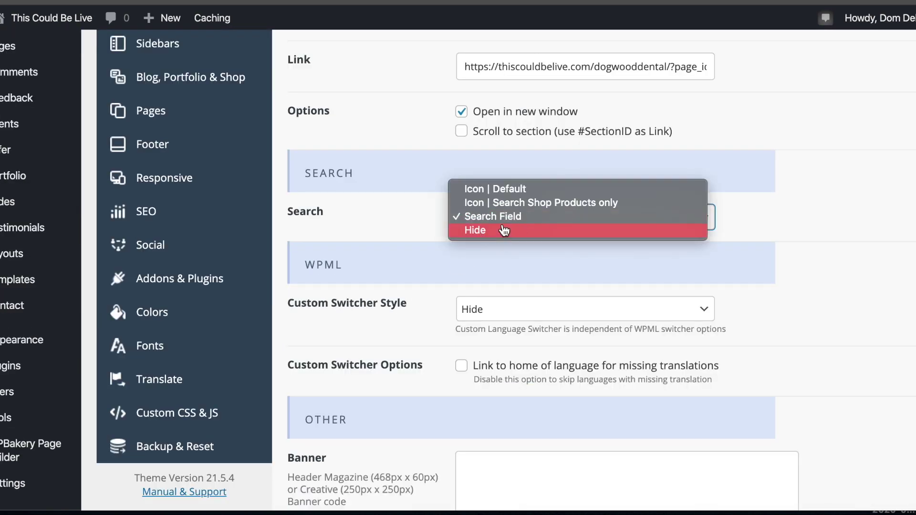
pyautogui.click(504, 231)
pyautogui.scroll(-12, 705, 258)
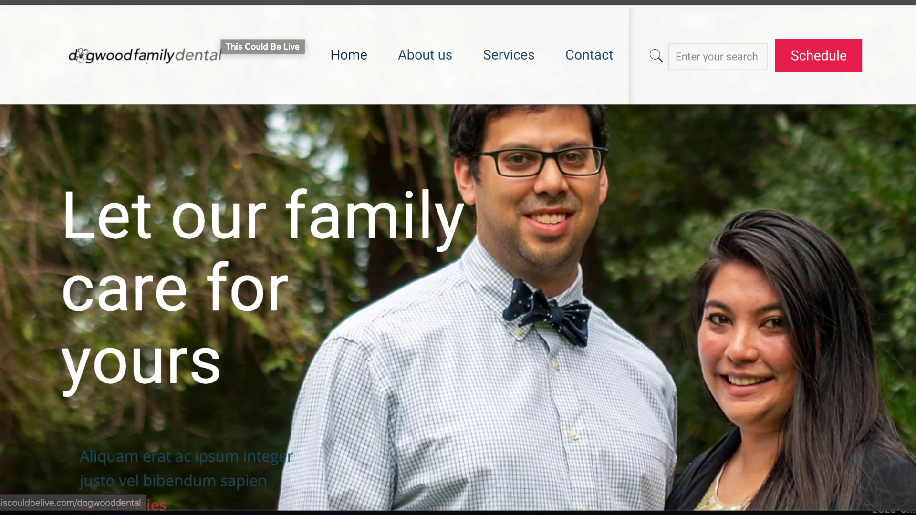
# Load the dental site in a new Firefox window and test the header search field
pyautogui.click(162, 513)
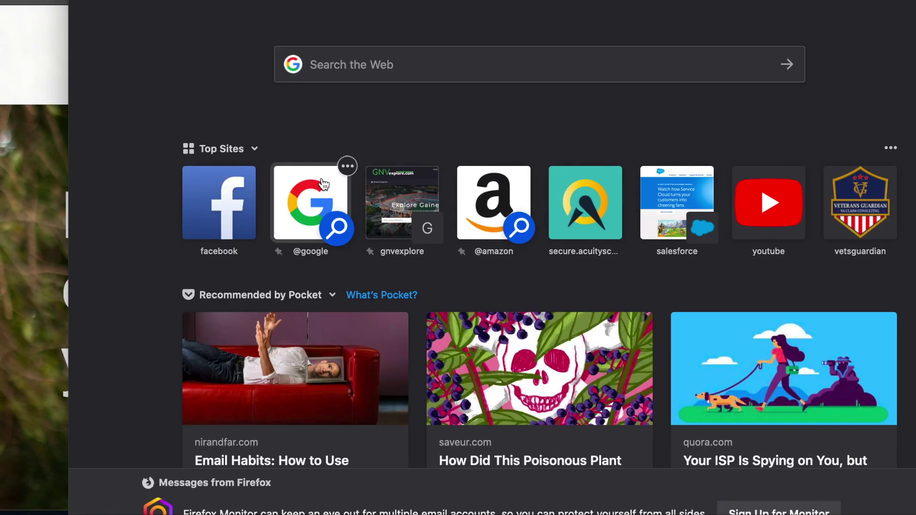
pyautogui.press('Return')
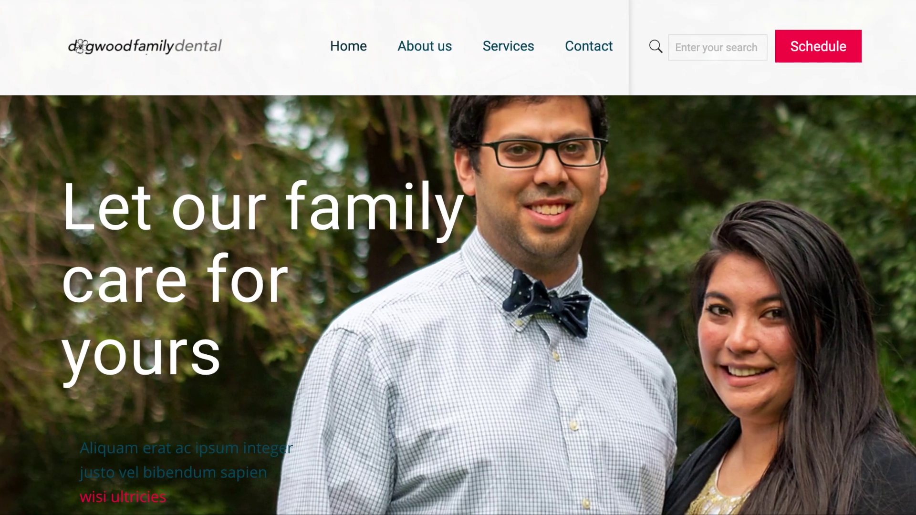
pyautogui.click(778, 53)
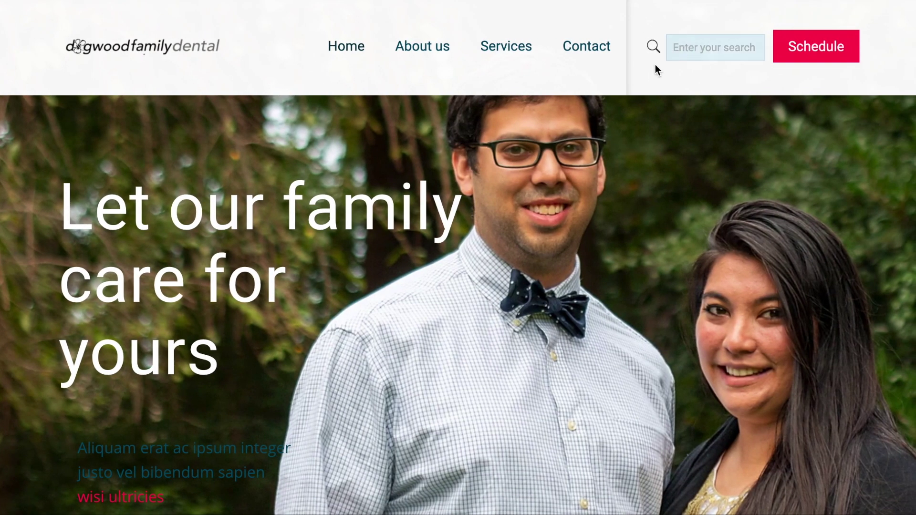
pyautogui.click(598, 79)
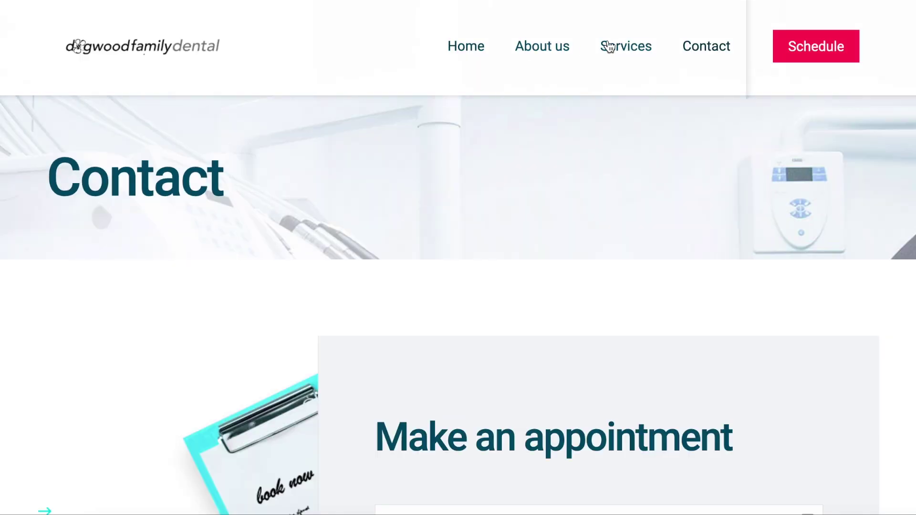
# Visit the About us page, then return Home and scroll through it to check the header
pyautogui.click(546, 52)
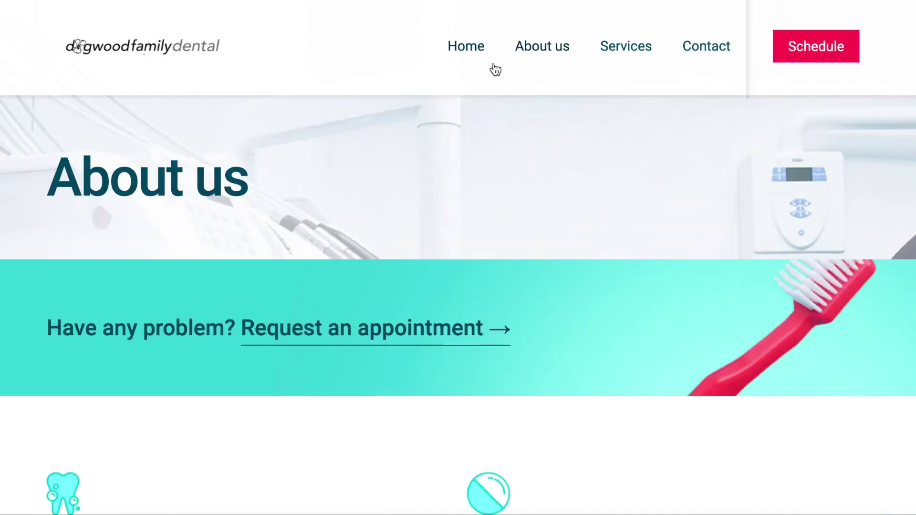
pyautogui.click(473, 52)
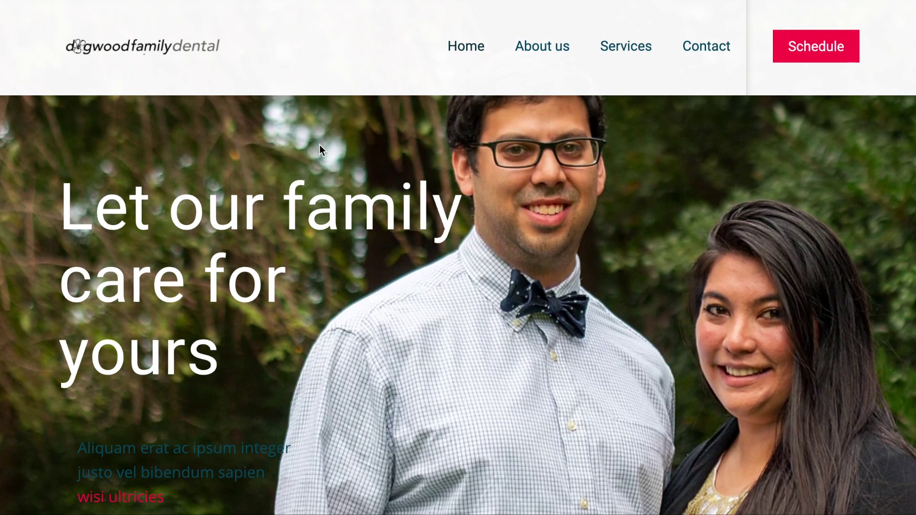
pyautogui.scroll(-3, 319, 147)
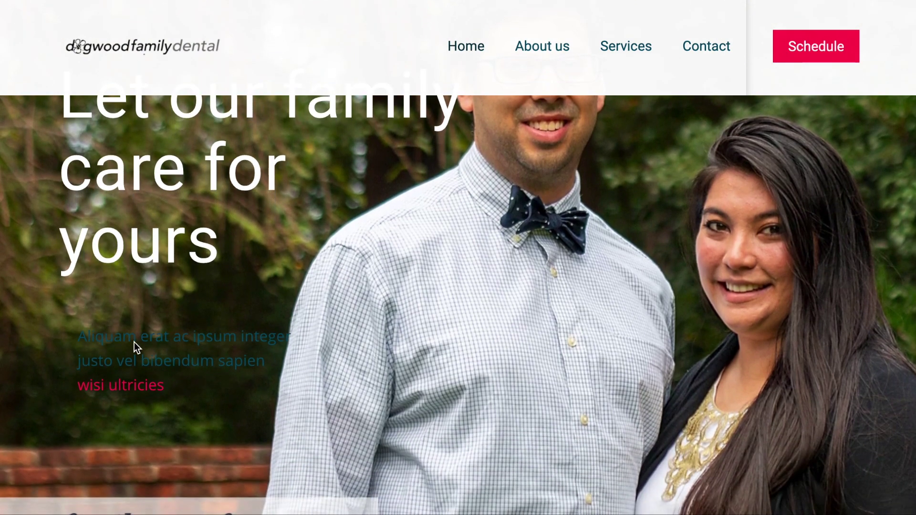
pyautogui.scroll(-2, 134, 342)
pyautogui.scroll(2, 173, 290)
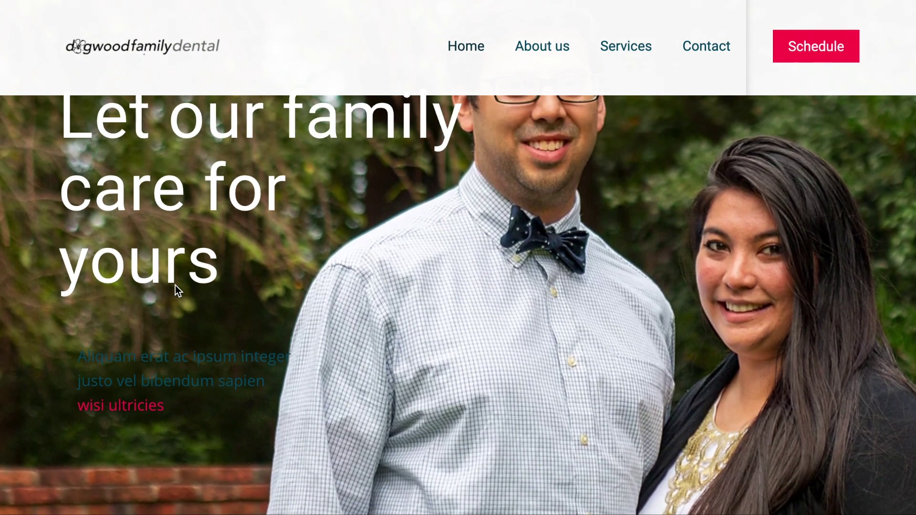
pyautogui.scroll(-4, 174, 290)
pyautogui.scroll(1, 179, 268)
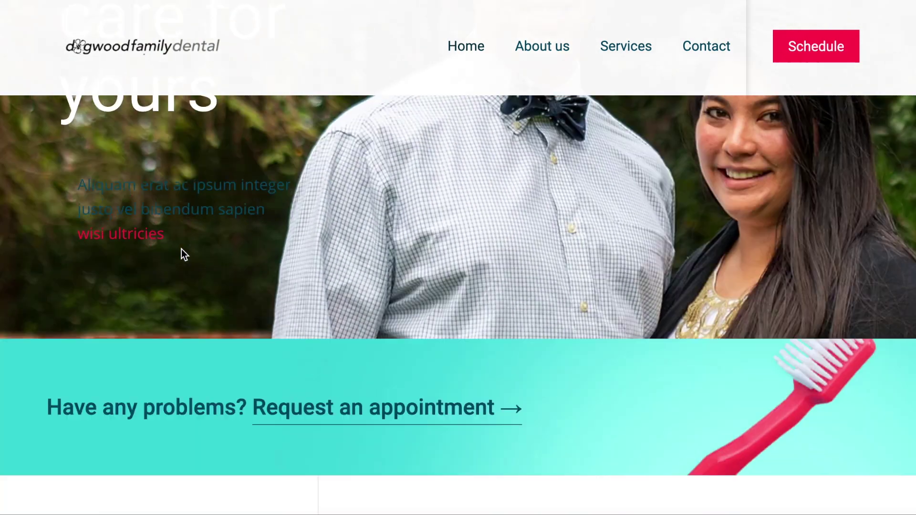
pyautogui.scroll(-12, 181, 251)
pyautogui.scroll(8, 319, 251)
pyautogui.scroll(8, 319, 250)
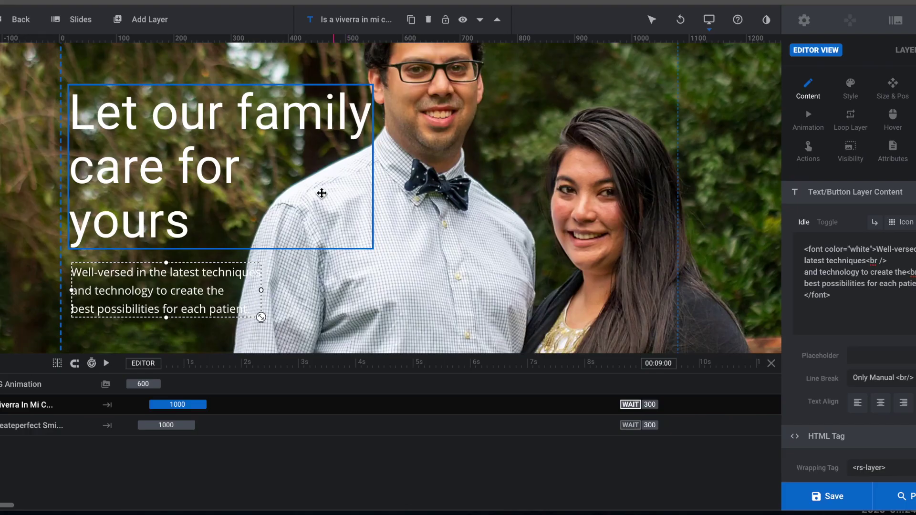
# Return to the Slider Revolution editor, scroll the hero slide, and bring up the Add Layer menu
pyautogui.moveTo(147, 29)
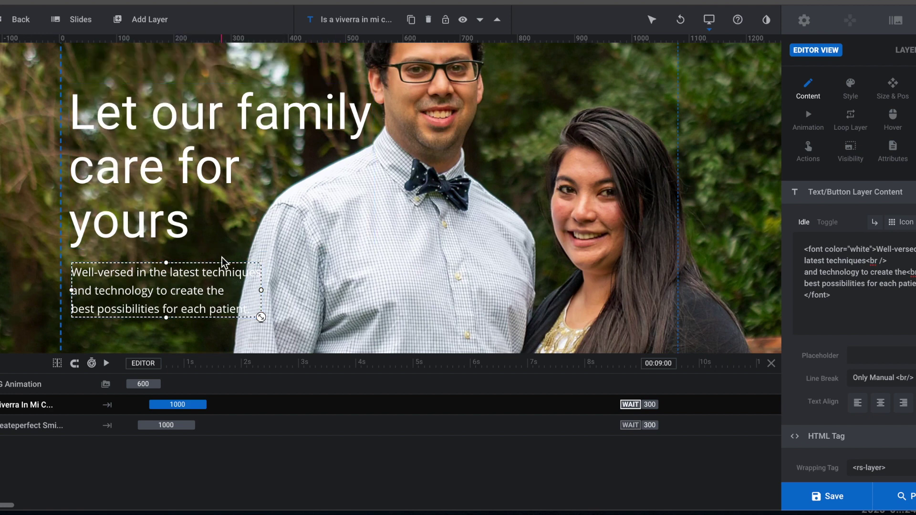
pyautogui.scroll(2, 582, 176)
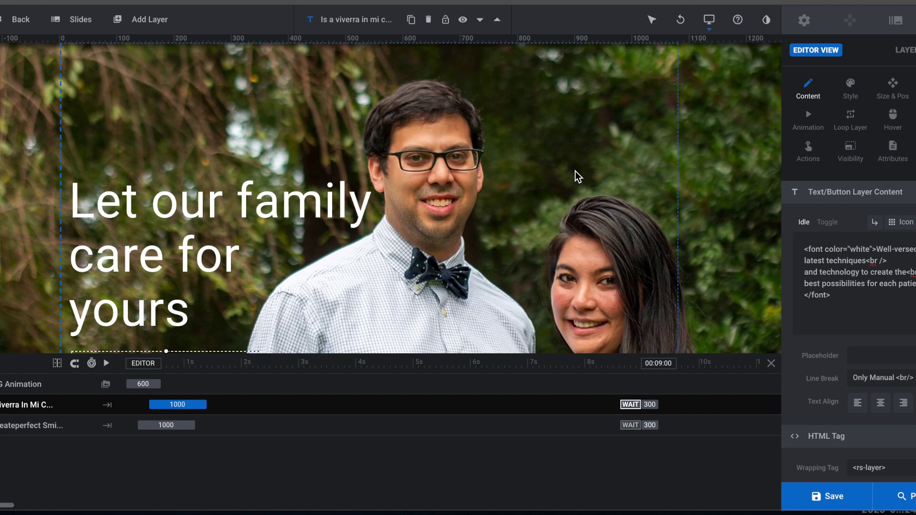
pyautogui.scroll(-4, 577, 177)
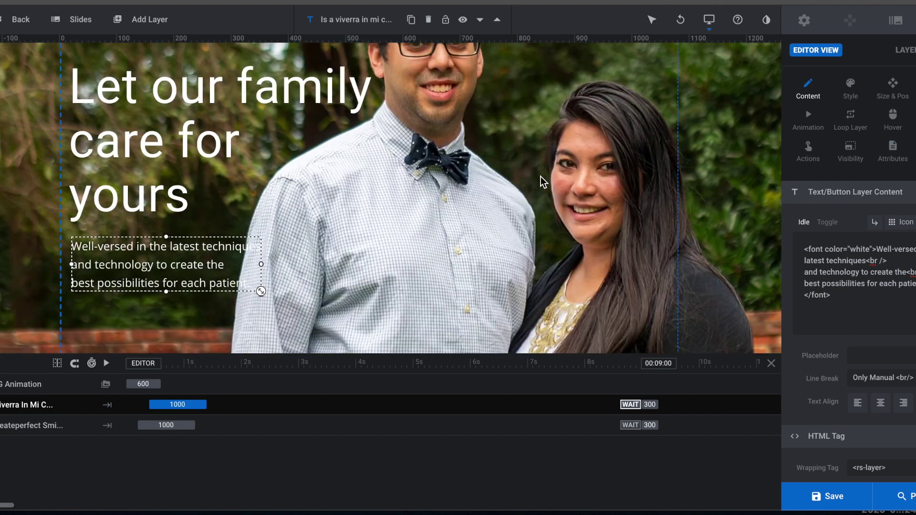
pyautogui.scroll(5, 543, 181)
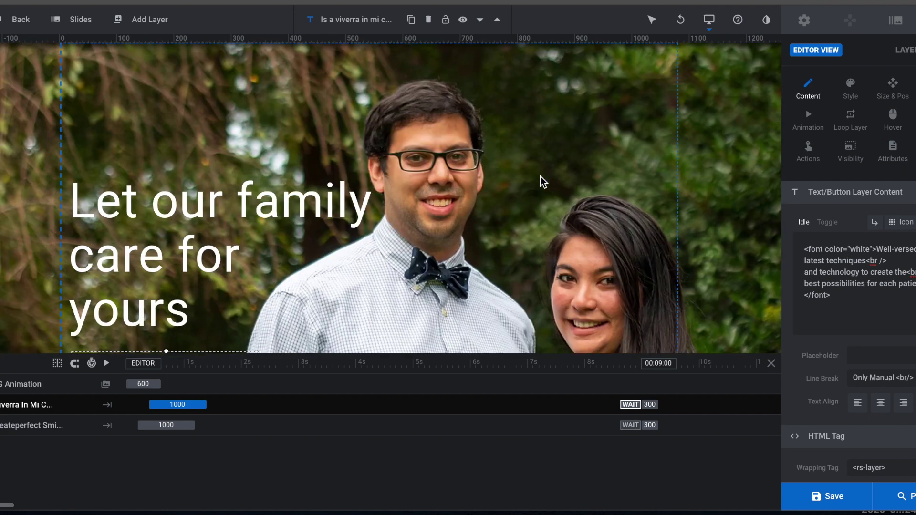
pyautogui.scroll(-4, 543, 182)
pyautogui.moveTo(157, 22)
pyautogui.moveTo(160, 60)
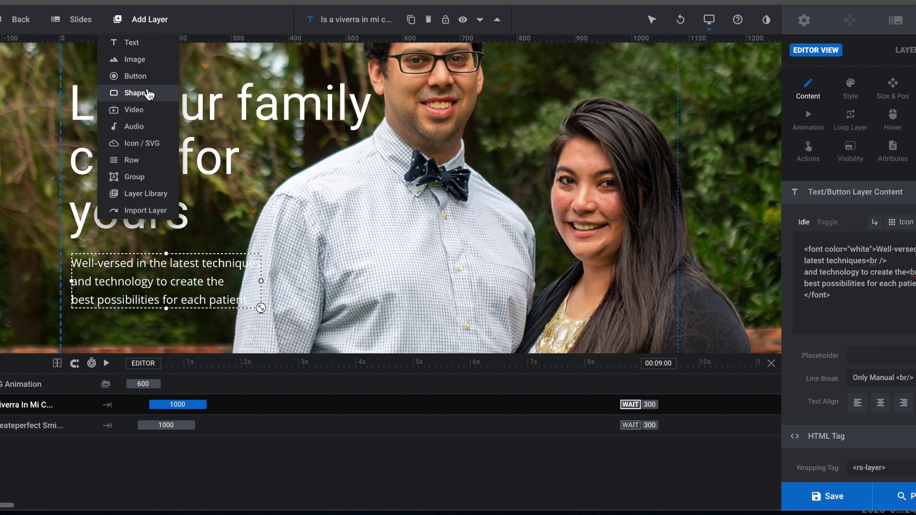
# Add a shape layer about 350px wide and 119px tall framing the paragraph text
pyautogui.click(149, 94)
pyautogui.moveTo(209, 121); pyautogui.dragTo(186, 294)
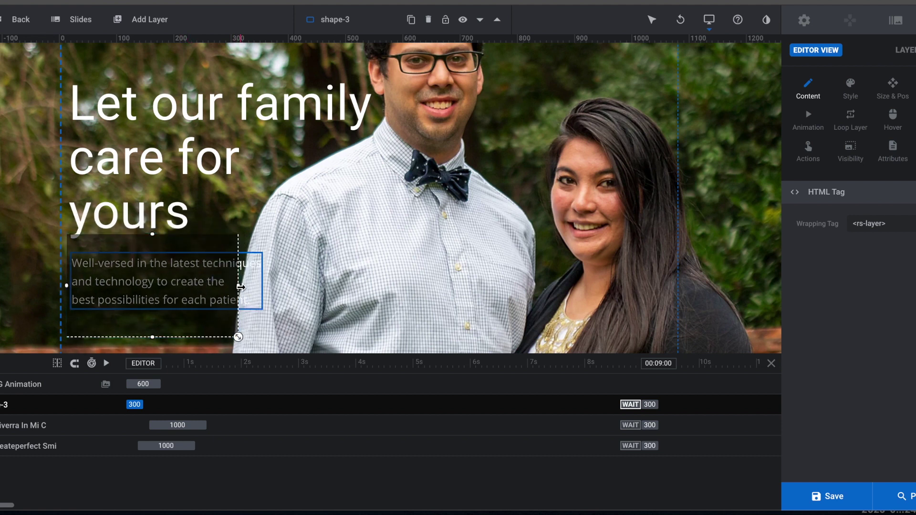
pyautogui.moveTo(240, 286); pyautogui.dragTo(267, 285)
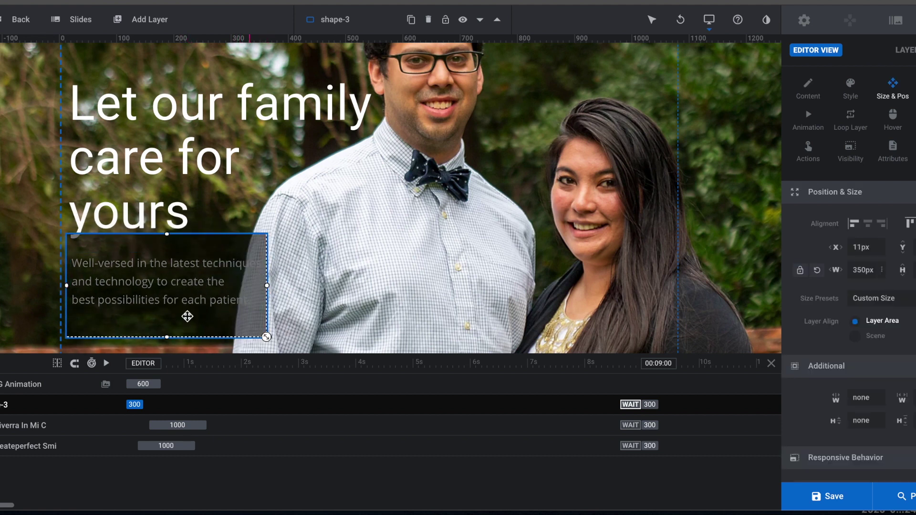
pyautogui.moveTo(167, 337); pyautogui.dragTo(171, 302)
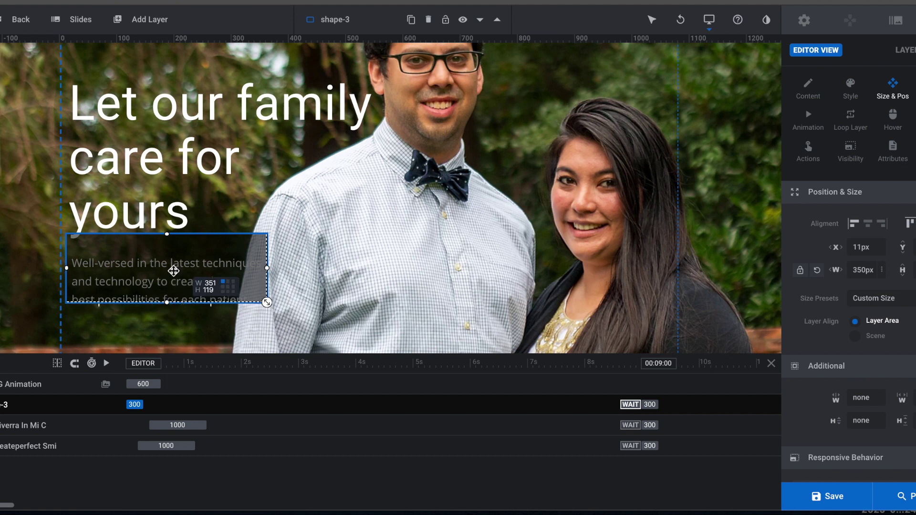
pyautogui.moveTo(175, 267); pyautogui.dragTo(175, 274)
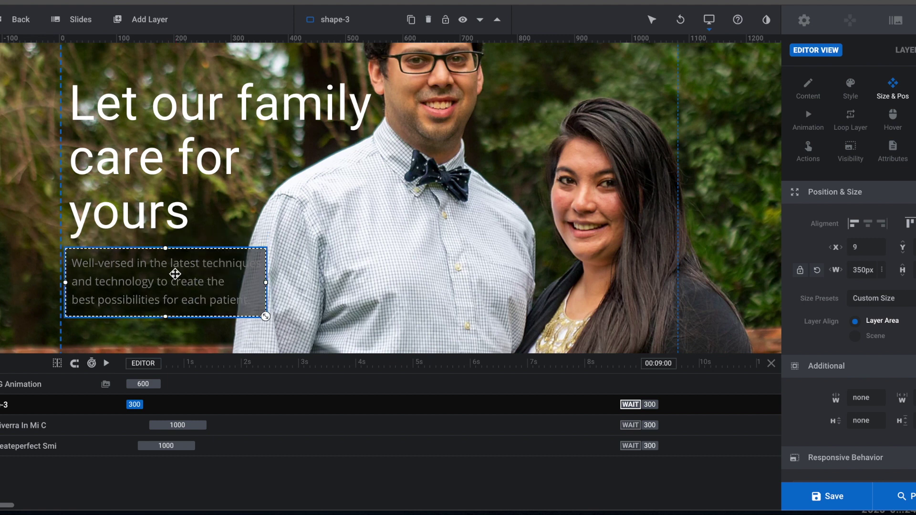
# Move the shape-3 layer to the bottom of the timeline so it sits beneath the caption
pyautogui.rightClick(193, 281)
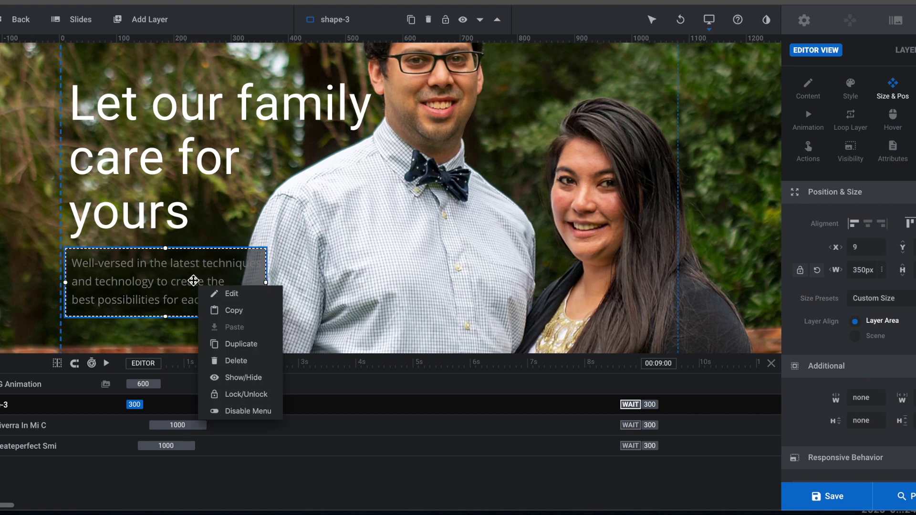
pyautogui.click(150, 286)
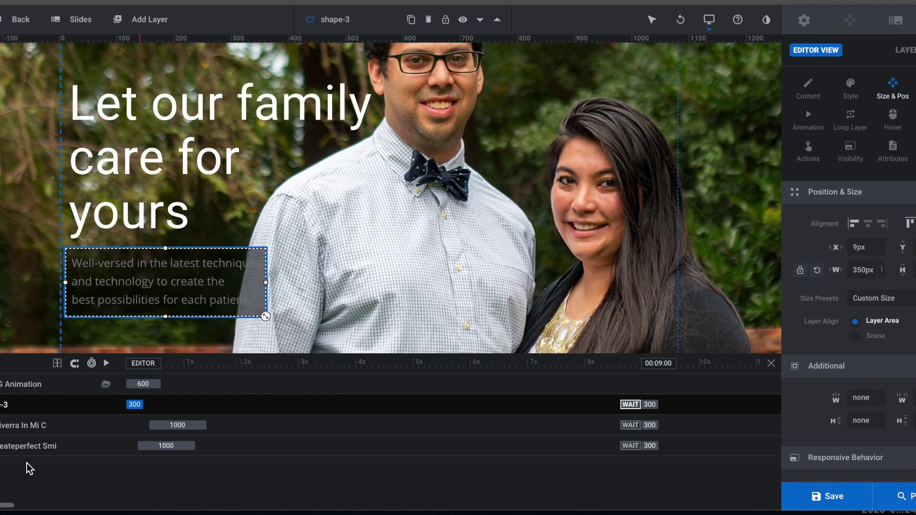
pyautogui.moveTo(43, 405); pyautogui.dragTo(43, 446)
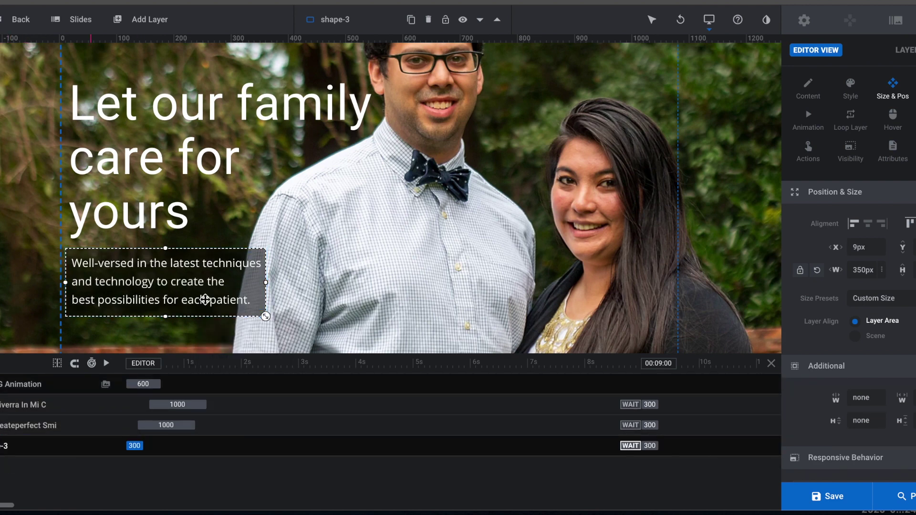
pyautogui.click(400, 233)
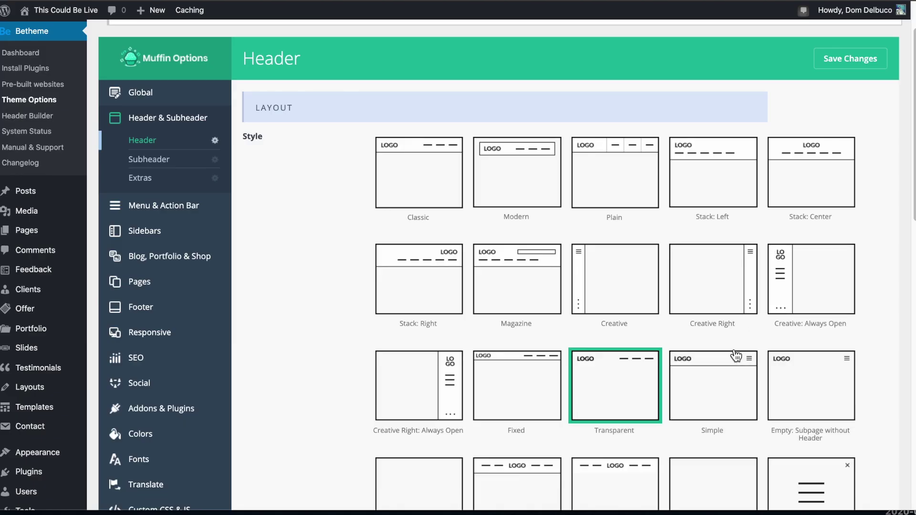
# Keep the Transparent header style selected and save the Header settings
pyautogui.scroll(-1, 742, 311)
pyautogui.click(607, 372)
pyautogui.click(832, 43)
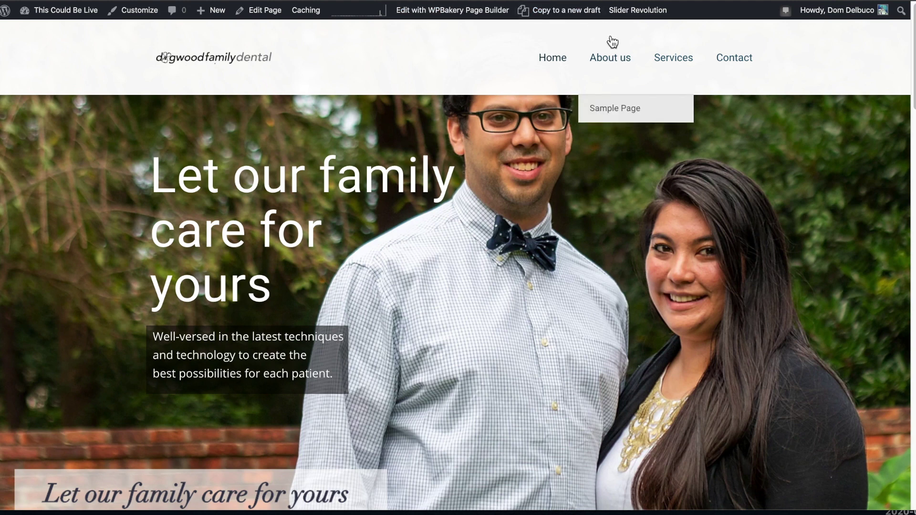
# Switch between the About us and Home pages via the site menu, reloading Home once
pyautogui.click(612, 54)
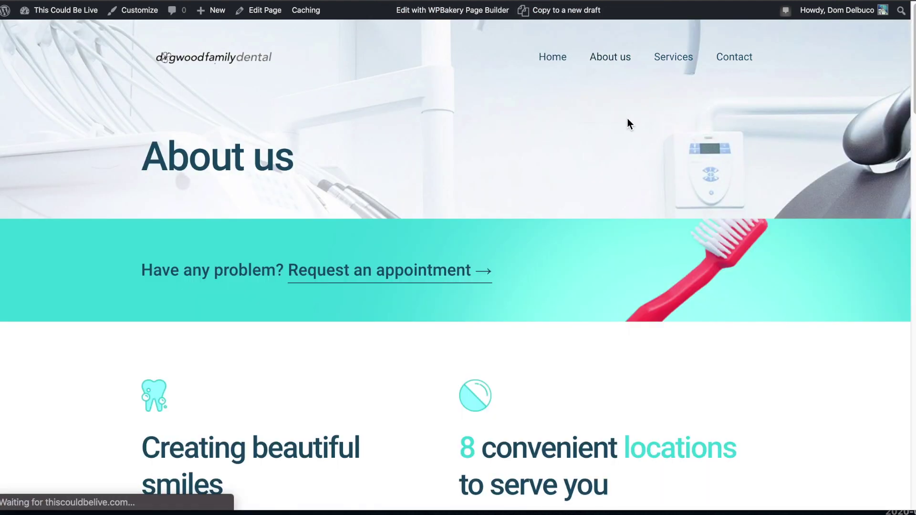
pyautogui.click(564, 60)
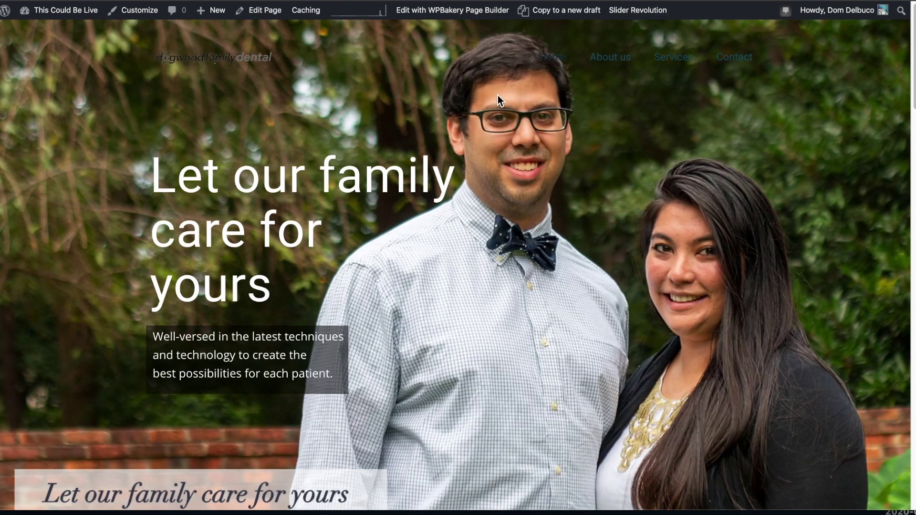
pyautogui.click(571, 58)
pyautogui.moveTo(596, 64)
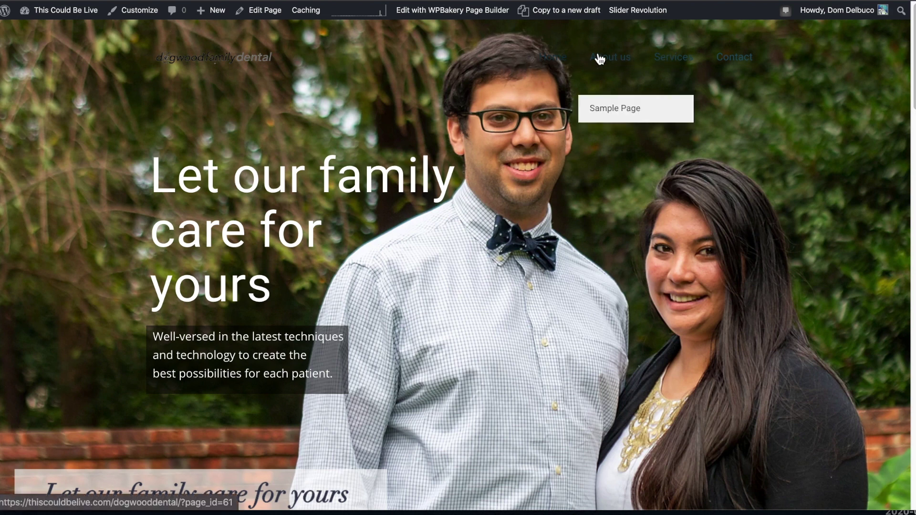
pyautogui.click(602, 58)
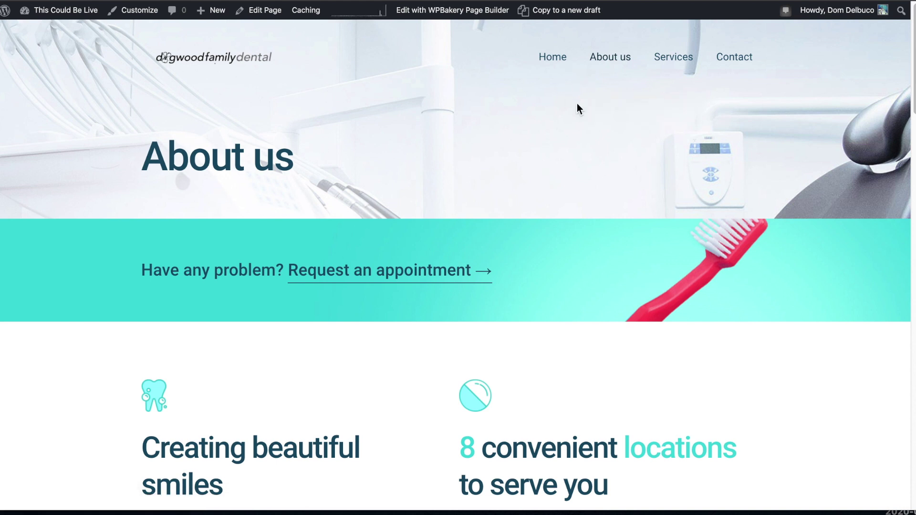
pyautogui.moveTo(583, 61)
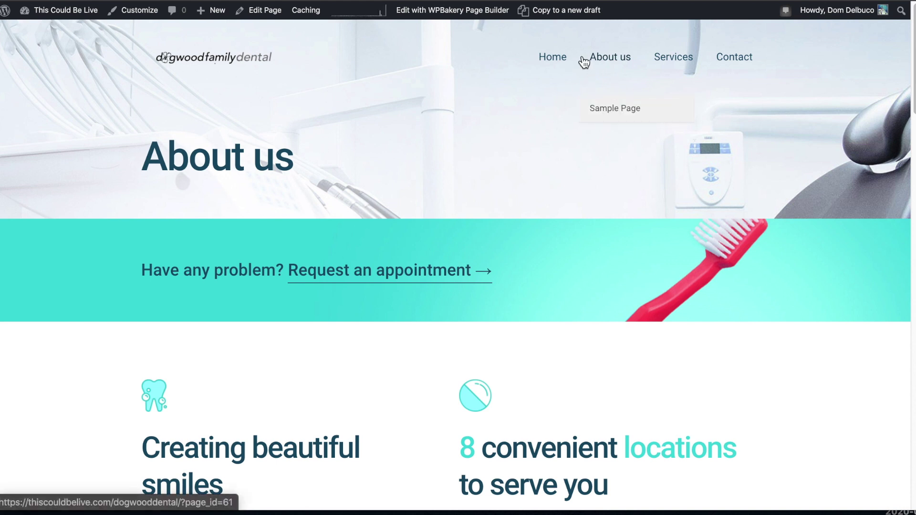
pyautogui.click(551, 63)
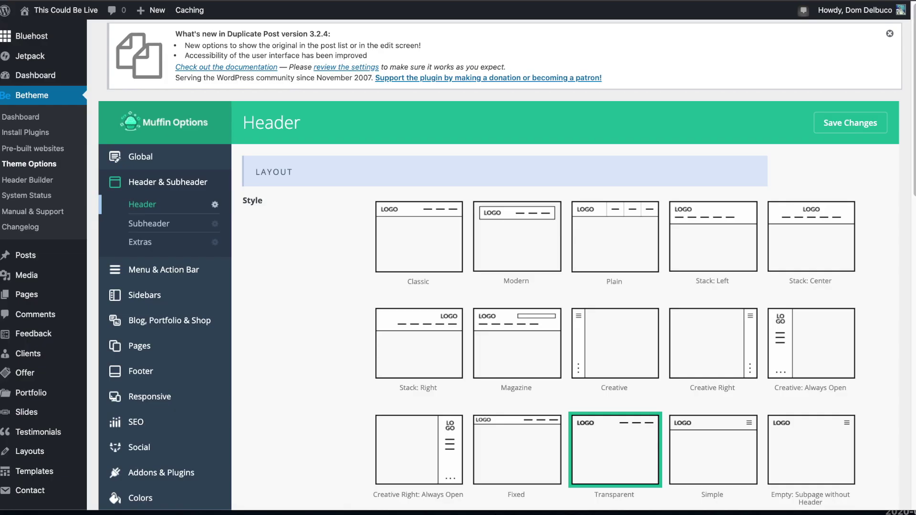
# In Colors > Menu, set Link color #fcfcfc and Active Link color #d5dde1, then save
pyautogui.scroll(-1, 184, 334)
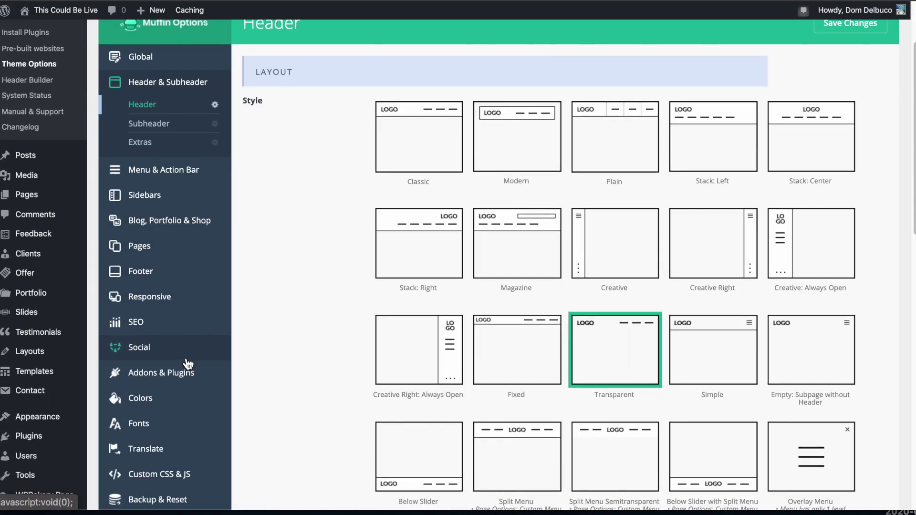
pyautogui.click(167, 397)
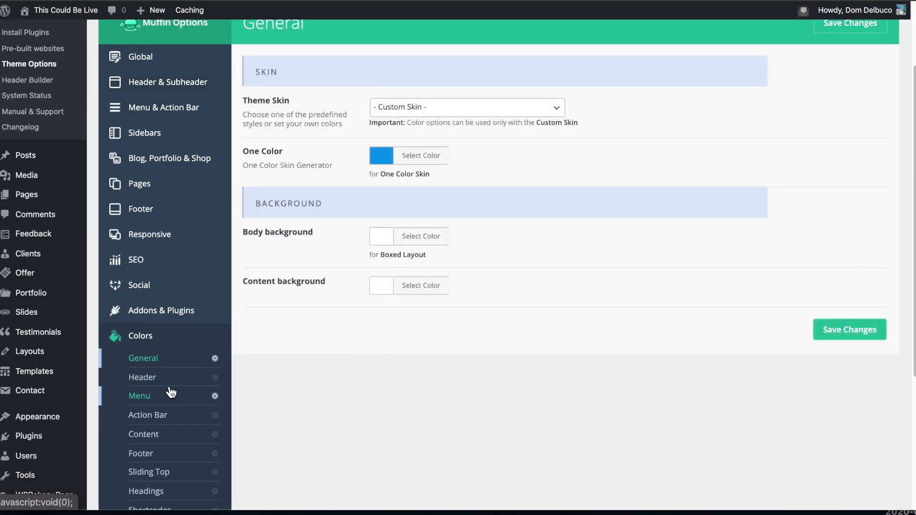
pyautogui.click(149, 399)
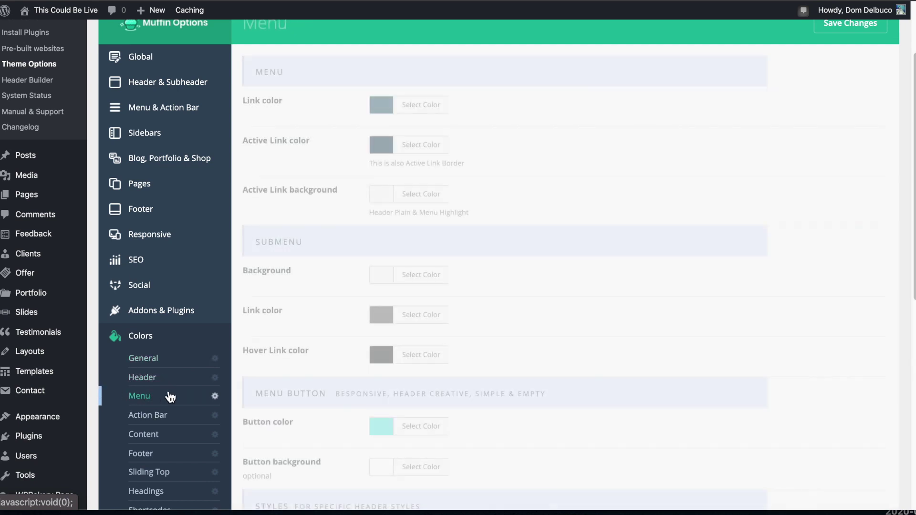
pyautogui.click(439, 112)
pyautogui.moveTo(395, 164); pyautogui.dragTo(360, 129)
pyautogui.click(532, 118)
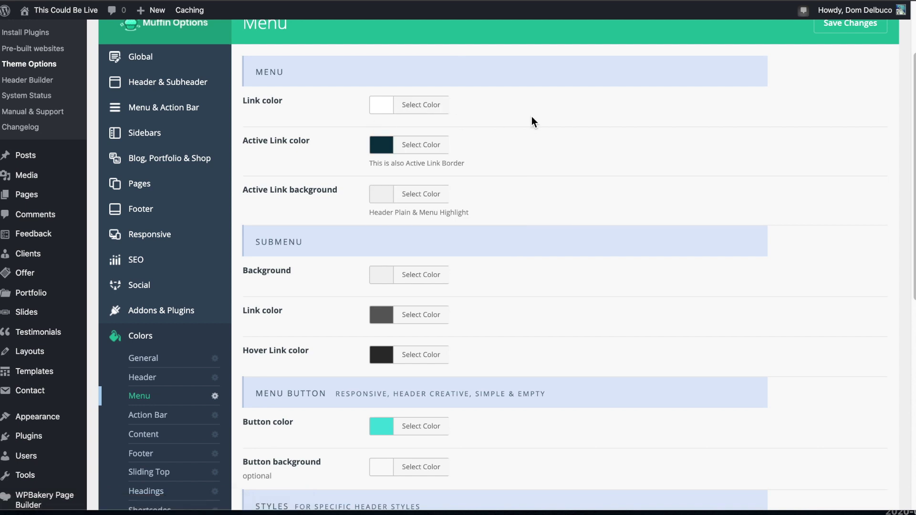
pyautogui.click(410, 145)
pyautogui.click(390, 183)
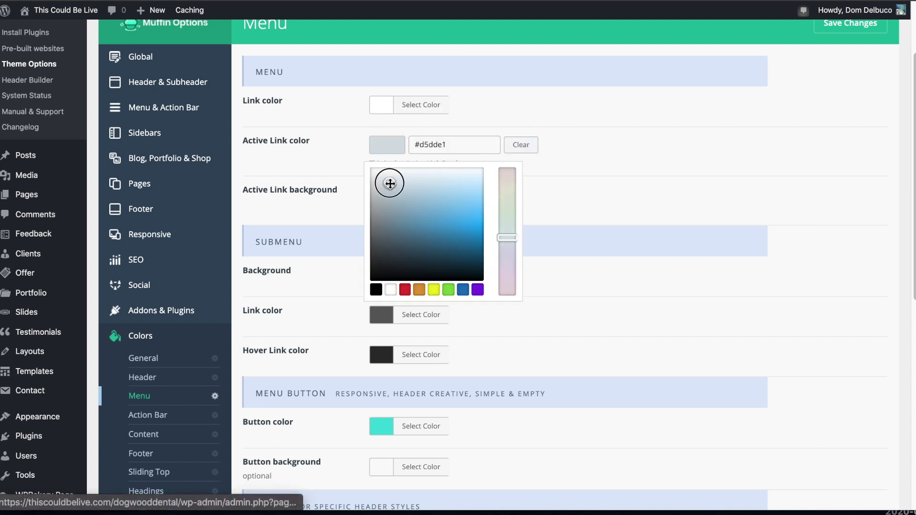
pyautogui.click(635, 110)
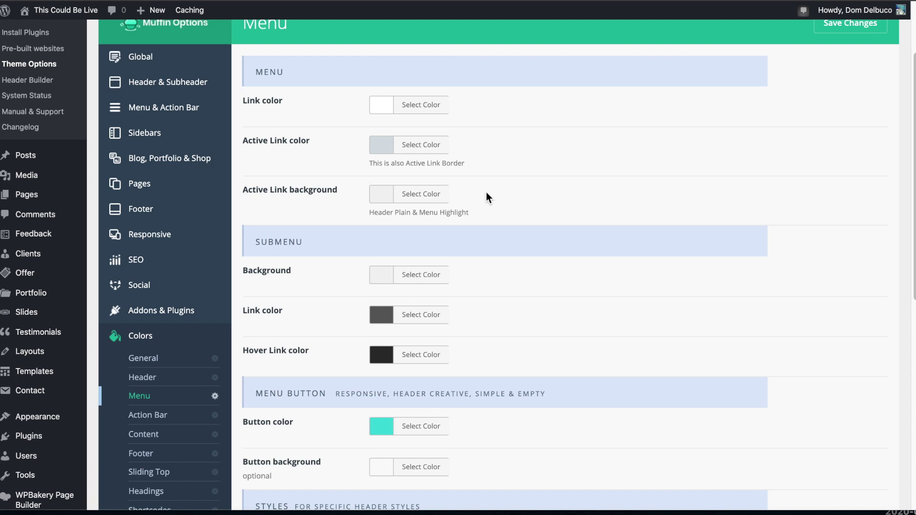
pyautogui.scroll(-3, 486, 194)
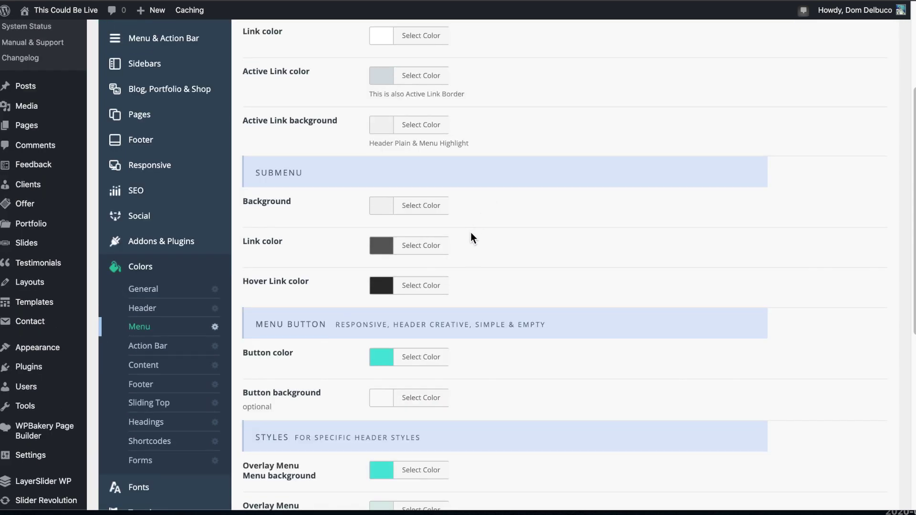
pyautogui.scroll(-15, 471, 233)
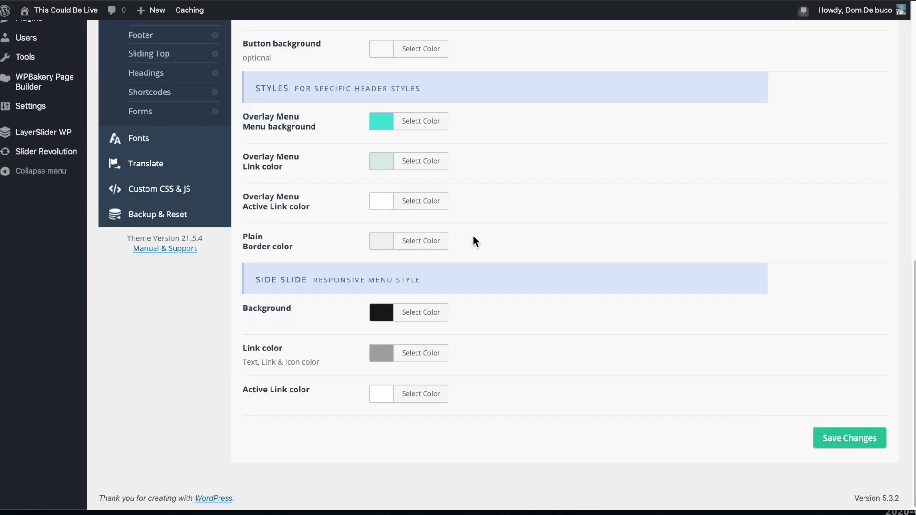
pyautogui.click(862, 450)
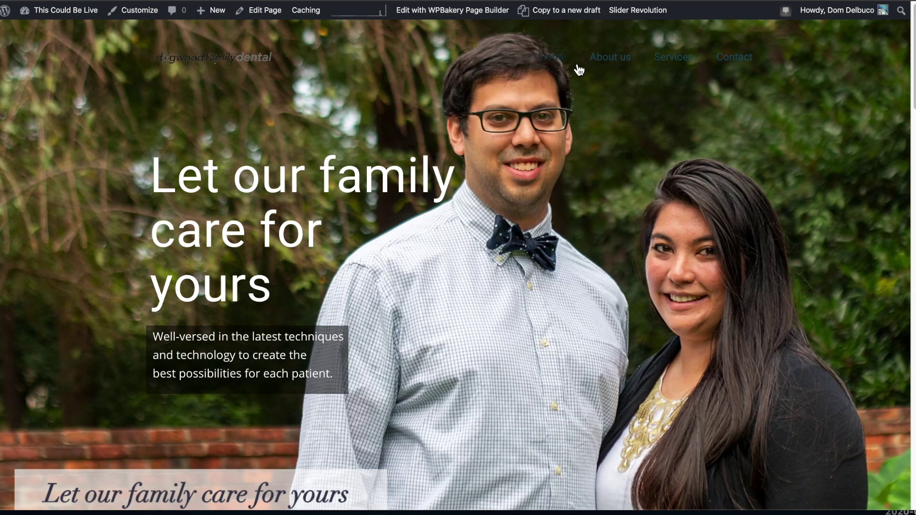
# Return to the home page and scroll through it to review the white menu links
pyautogui.click(578, 67)
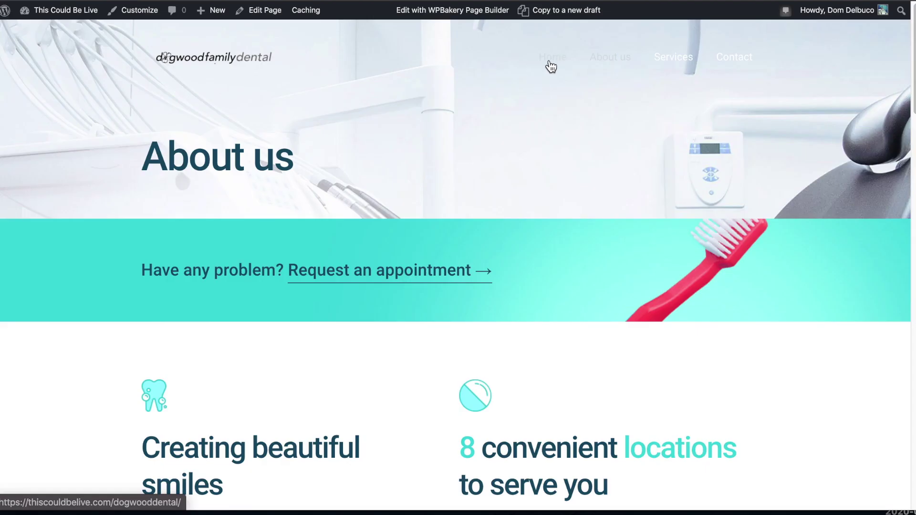
pyautogui.click(544, 71)
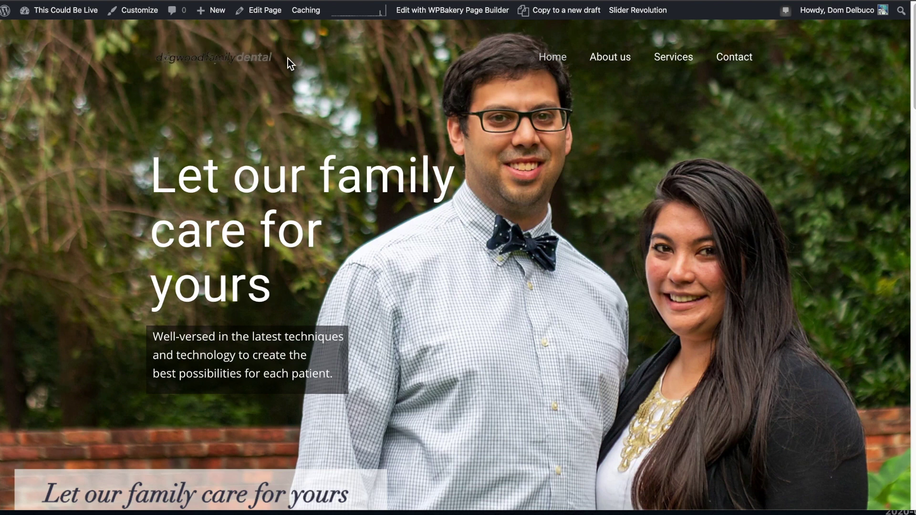
pyautogui.scroll(-3, 469, 98)
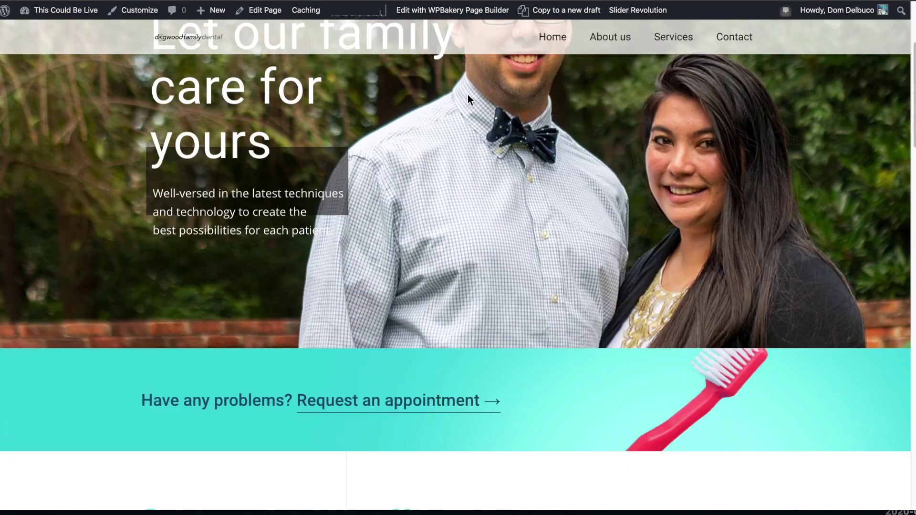
pyautogui.scroll(-9, 468, 99)
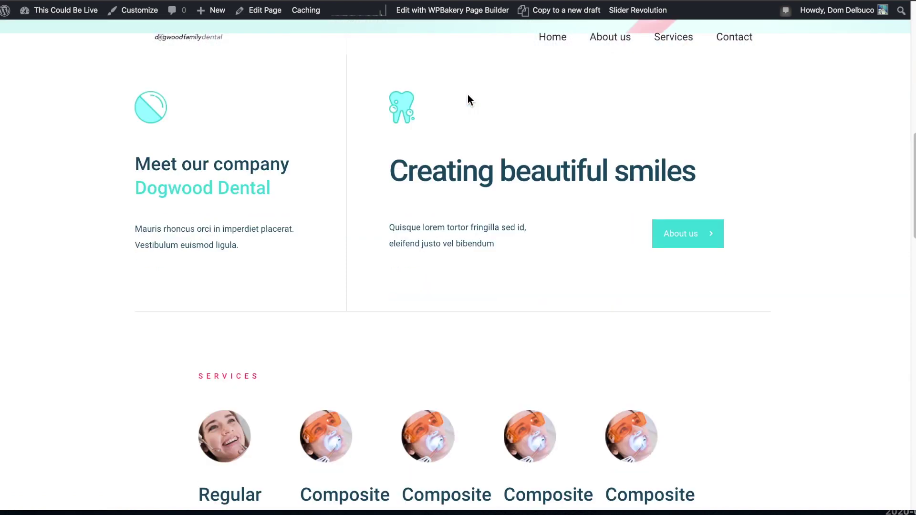
pyautogui.scroll(12, 467, 95)
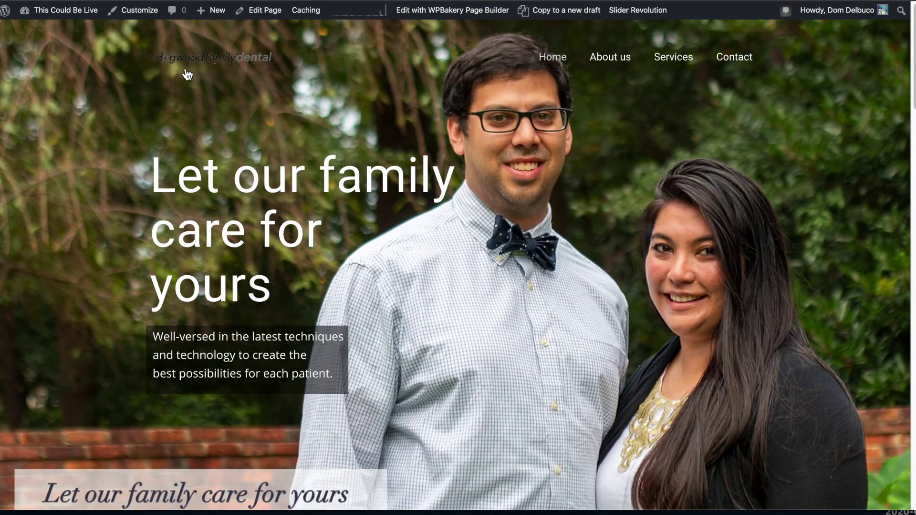
pyautogui.moveTo(189, 65)
pyautogui.mouseDown()
pyautogui.moveTo(210, 65)
pyautogui.moveTo(205, 82)
pyautogui.moveTo(178, 68)
pyautogui.mouseUp()
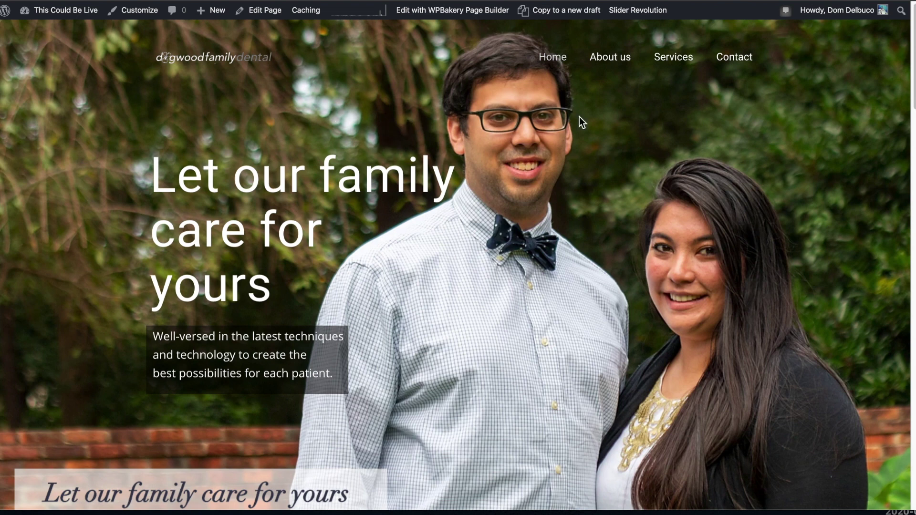
pyautogui.press('super+t')
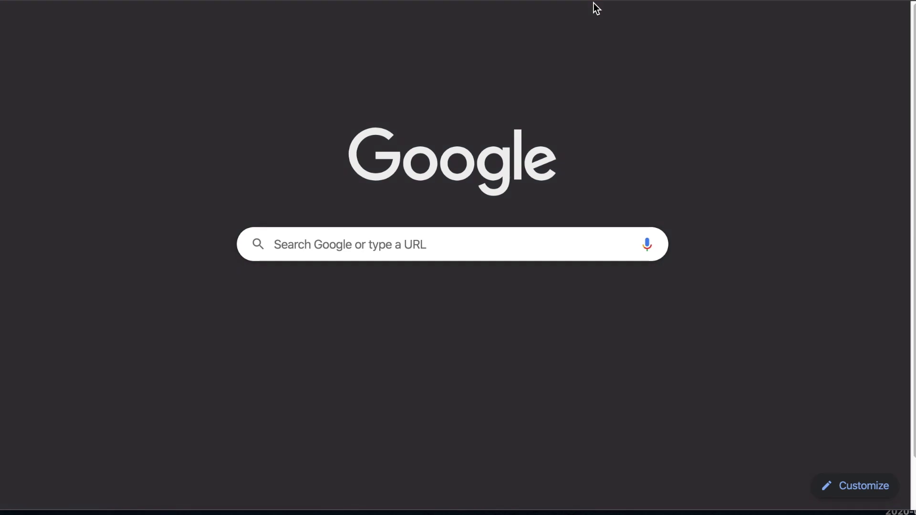
# Search Pixabay for 'dentist' and download the close-up pink toothbrush photo
pyautogui.write('pi')
pyautogui.press('Return')
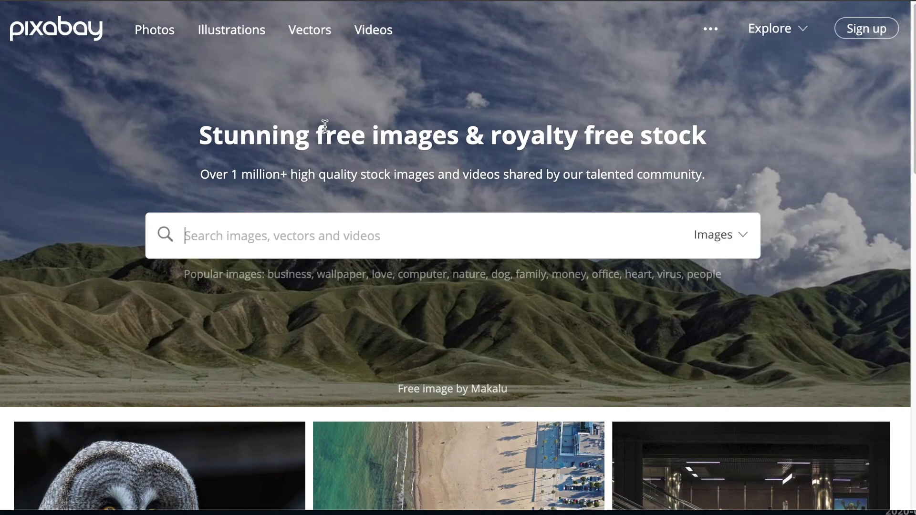
pyautogui.click(313, 224)
pyautogui.write('dentist')
pyautogui.press('Return')
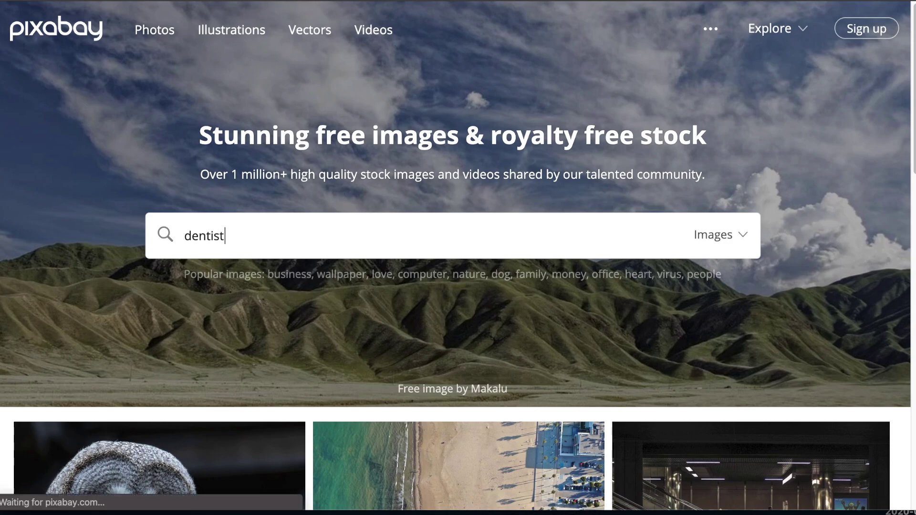
pyautogui.scroll(-3, 497, 196)
pyautogui.click(498, 197)
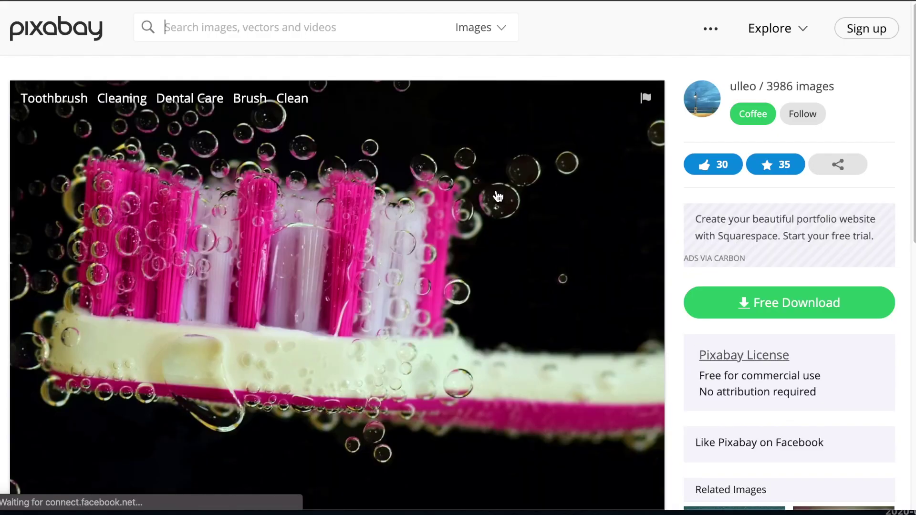
pyautogui.click(778, 355)
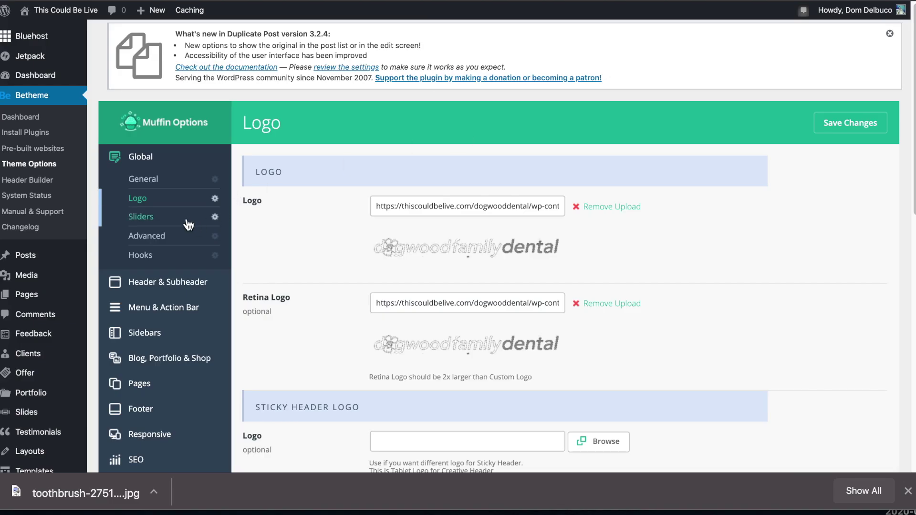
# Replace the header background image with the uploaded toothbrush photo and save
pyautogui.scroll(-1, 177, 222)
pyautogui.click(174, 270)
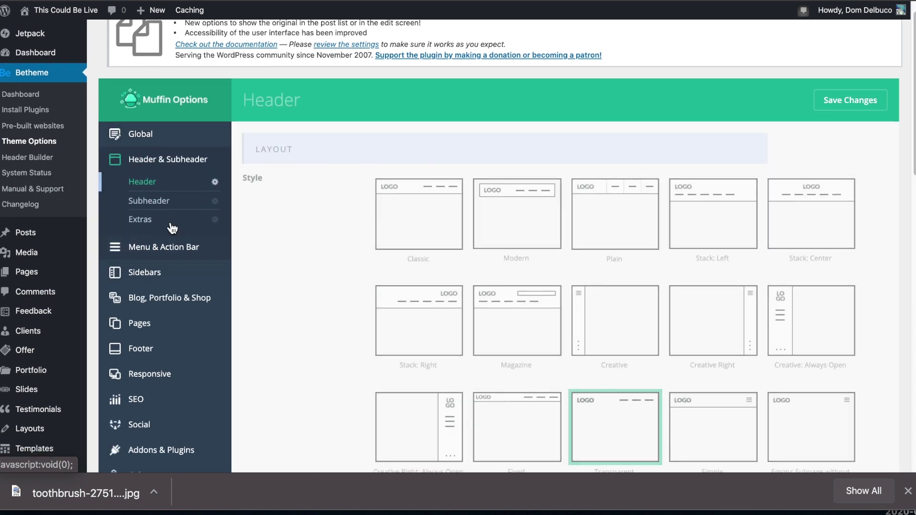
pyautogui.click(163, 221)
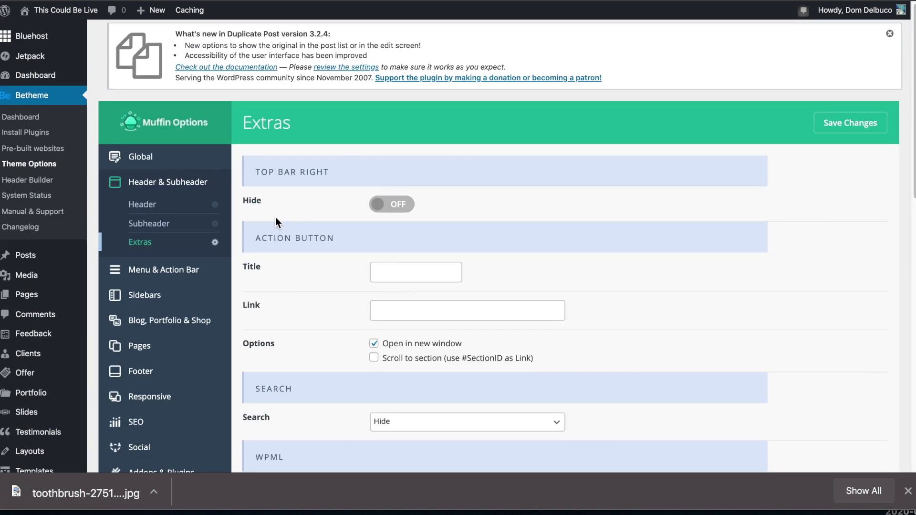
pyautogui.click(149, 210)
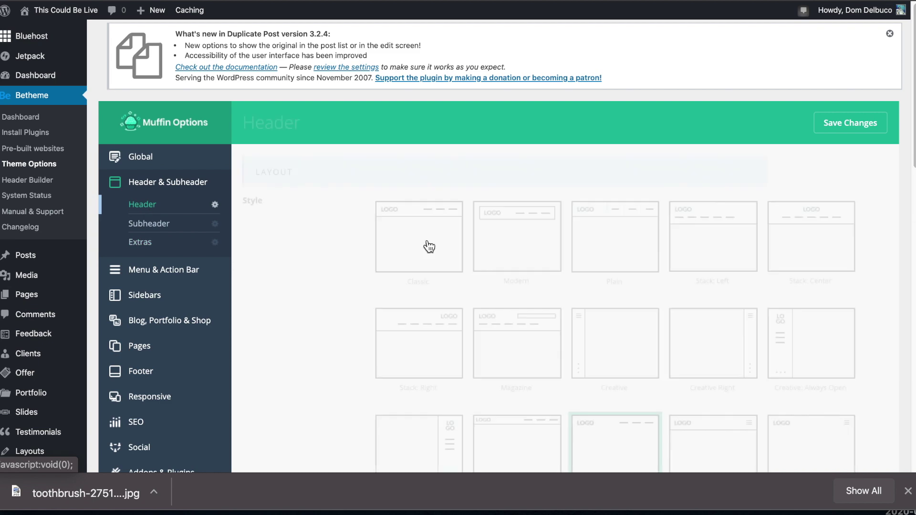
pyautogui.scroll(-10, 425, 243)
pyautogui.click(613, 214)
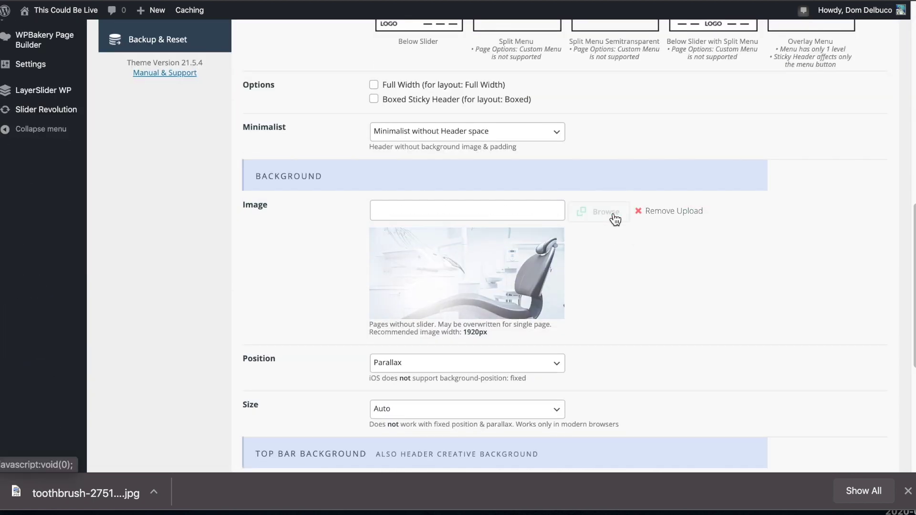
pyautogui.click(601, 210)
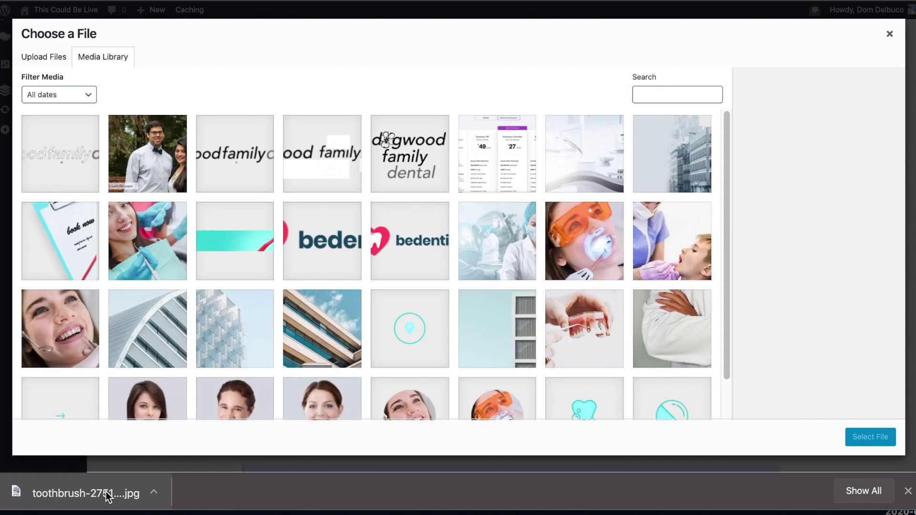
pyautogui.moveTo(106, 485); pyautogui.dragTo(273, 268)
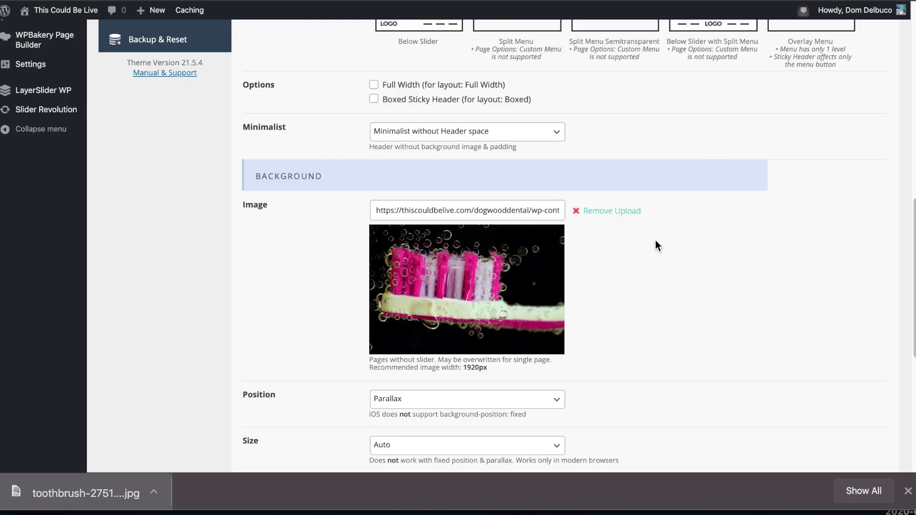
pyautogui.scroll(-6, 654, 239)
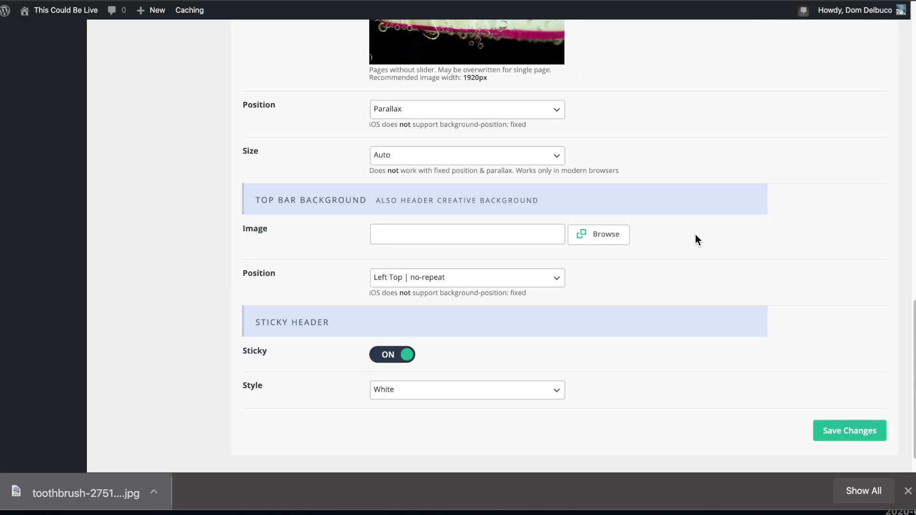
pyautogui.click(852, 399)
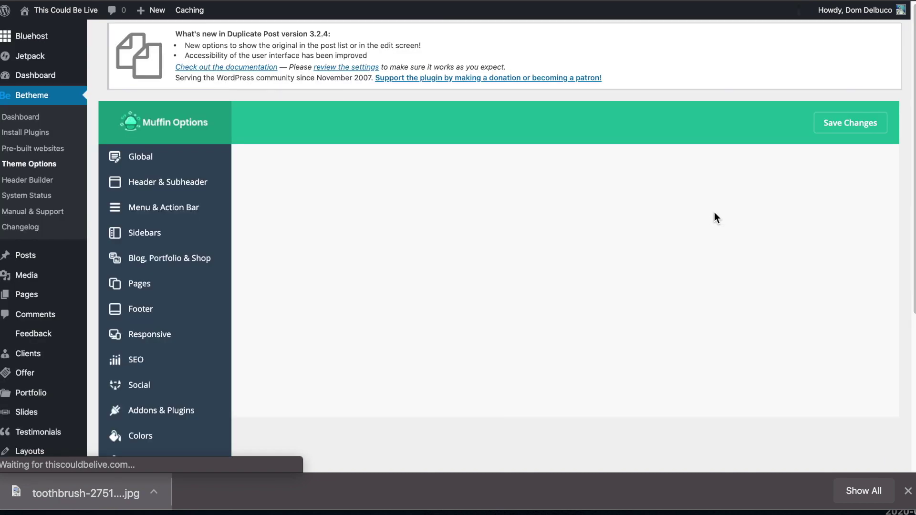
# Set the Sticky Header Style to Dark and save the theme options
pyautogui.click(190, 181)
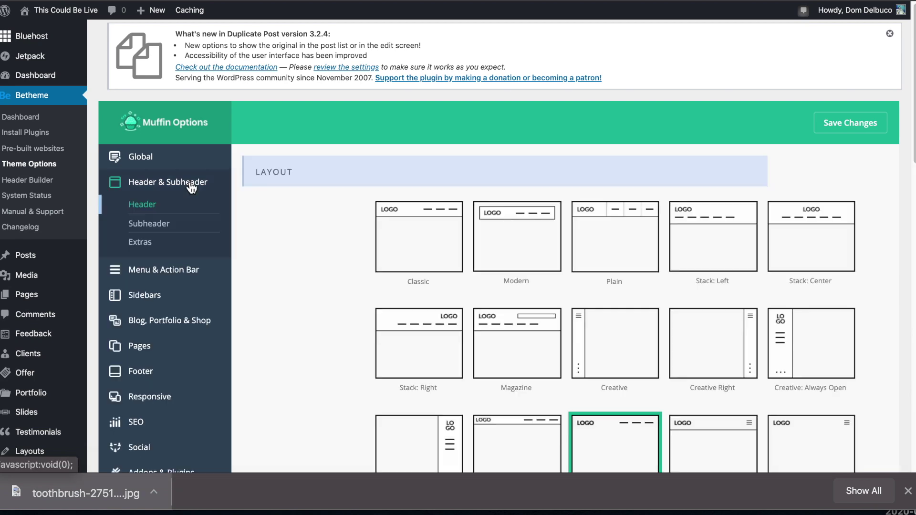
pyautogui.scroll(-10, 395, 225)
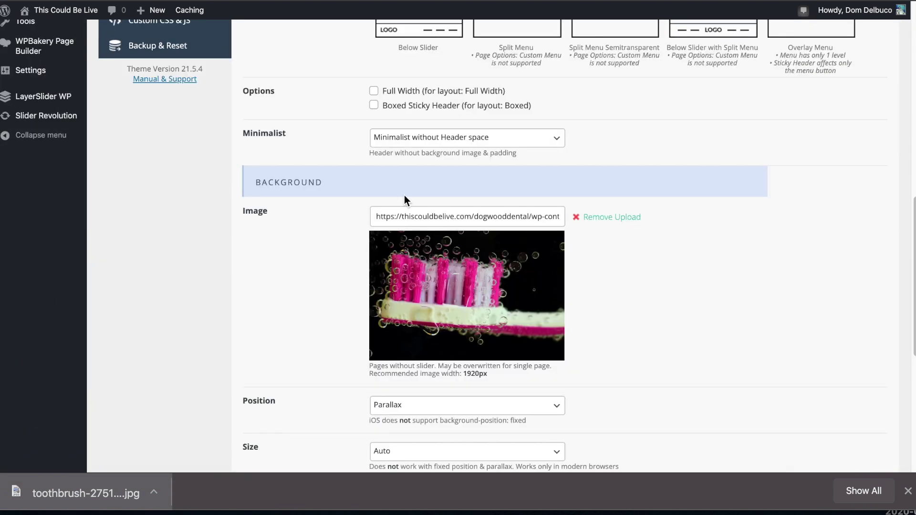
pyautogui.scroll(-5, 404, 196)
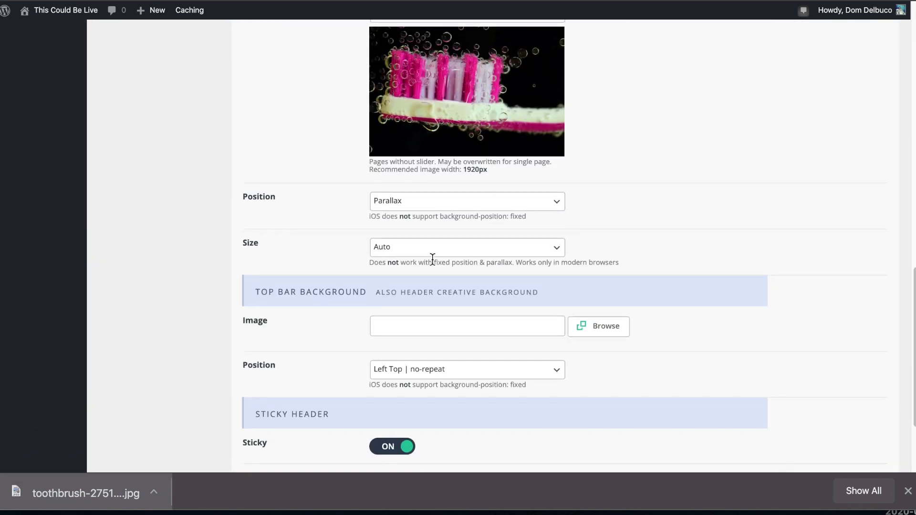
pyautogui.scroll(-3, 432, 258)
pyautogui.click(444, 360)
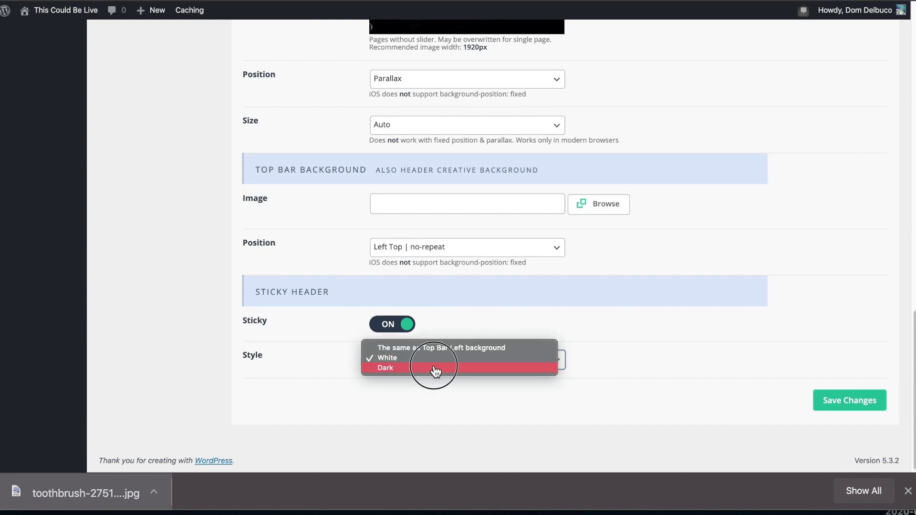
pyautogui.click(435, 368)
pyautogui.click(851, 402)
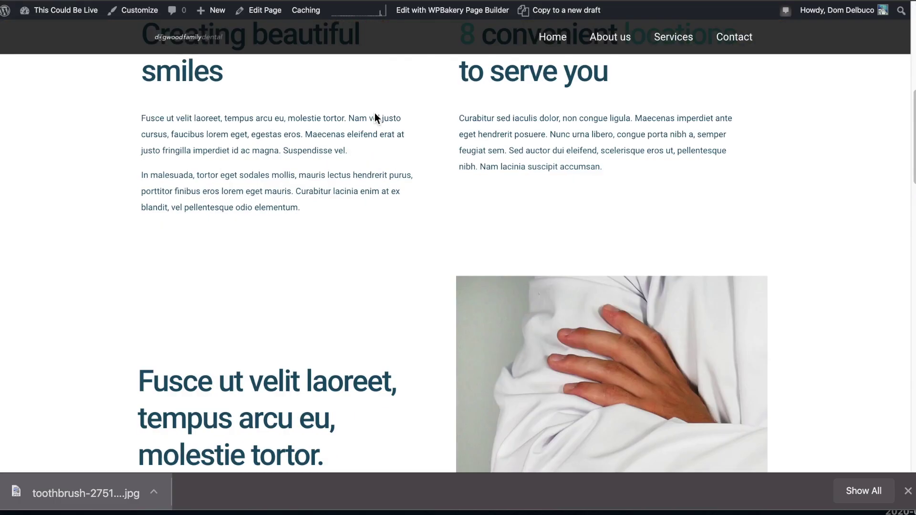
# Switch Subheader Hide on for the About us page and update it
pyautogui.scroll(9, 374, 112)
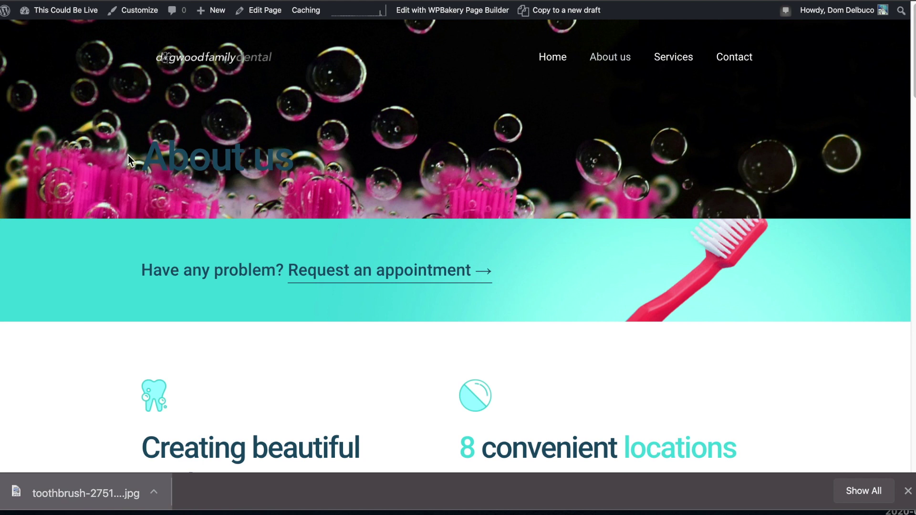
pyautogui.moveTo(137, 152); pyautogui.dragTo(345, 162)
pyautogui.click(344, 158)
pyautogui.click(261, 10)
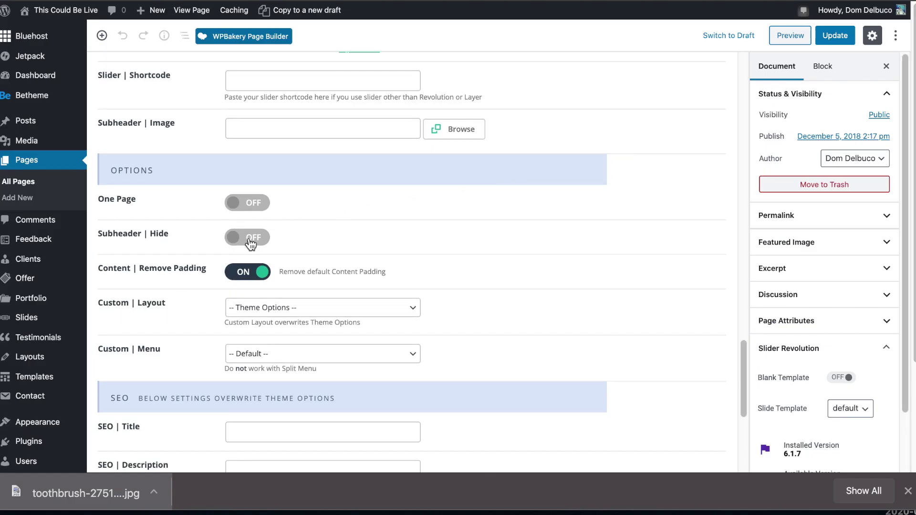
pyautogui.click(250, 243)
pyautogui.click(836, 35)
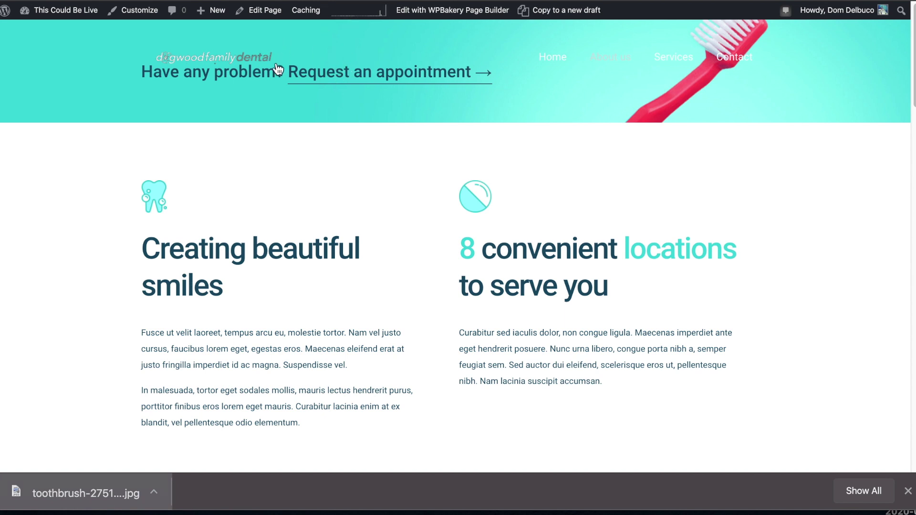
pyautogui.scroll(-1, 342, 96)
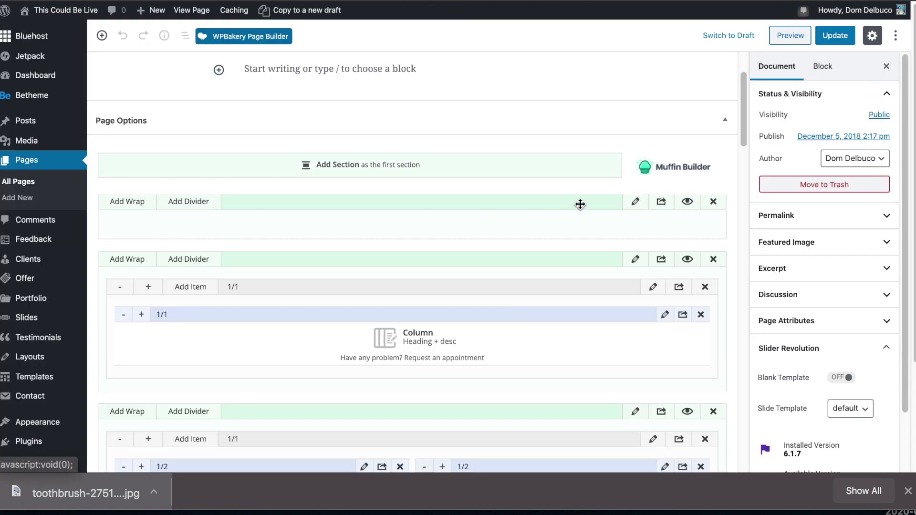
# Give the About us page's first section a black background colour
pyautogui.click(636, 201)
pyautogui.click(300, 164)
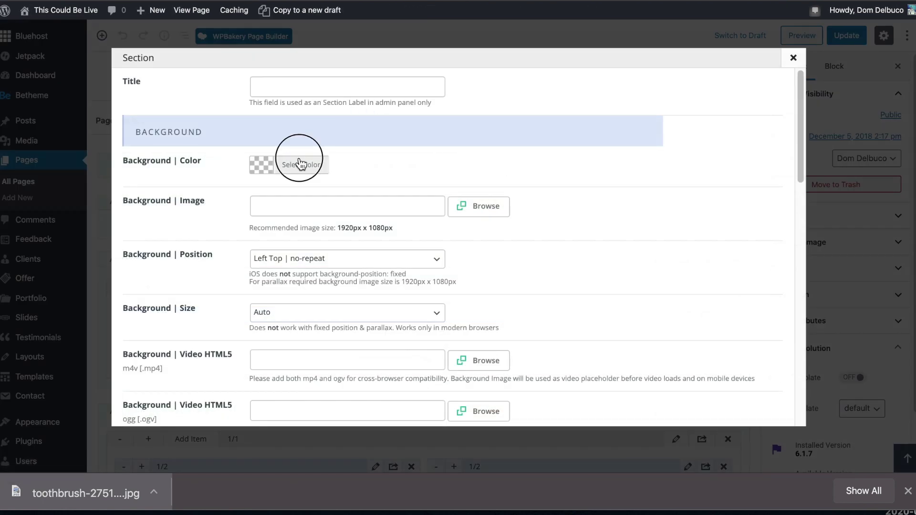
pyautogui.click(277, 279)
pyautogui.click(242, 310)
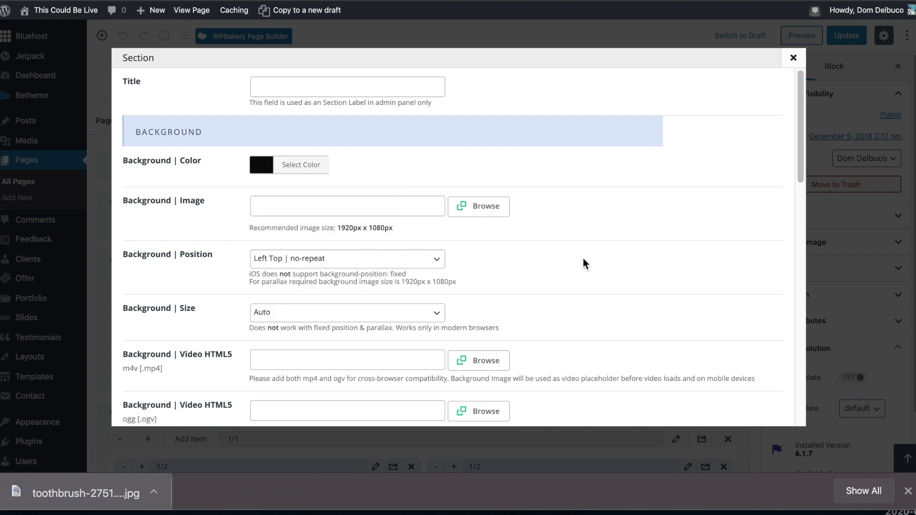
pyautogui.scroll(-10, 584, 264)
pyautogui.click(737, 406)
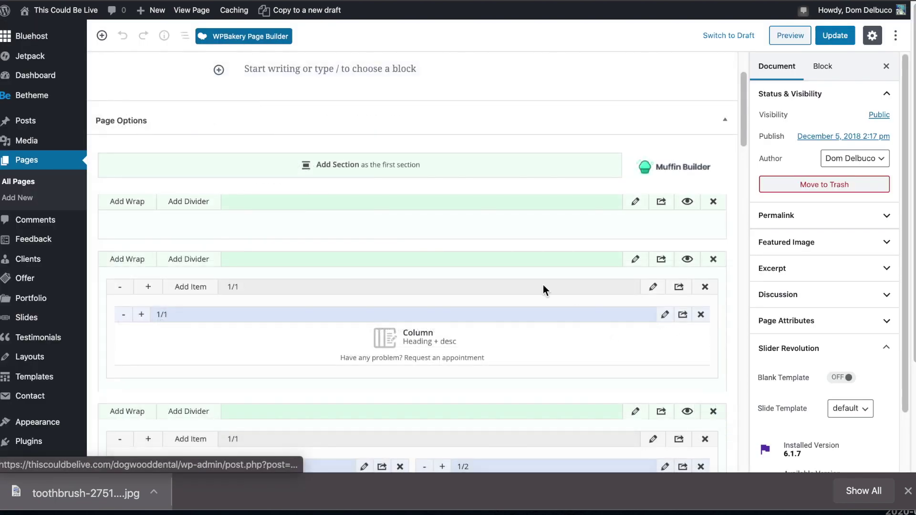
# Add a wrap with a full-width 1/1 Column to that section, update the page and view it
pyautogui.click(147, 204)
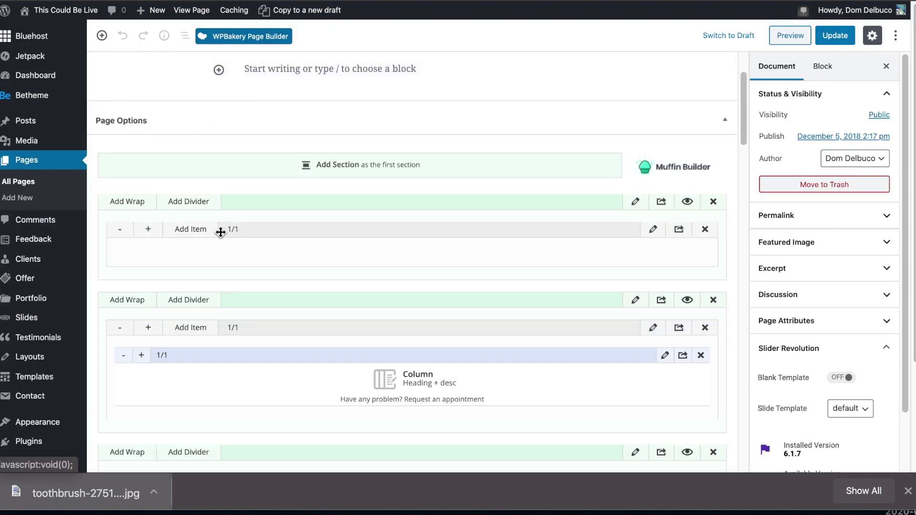
pyautogui.click(190, 229)
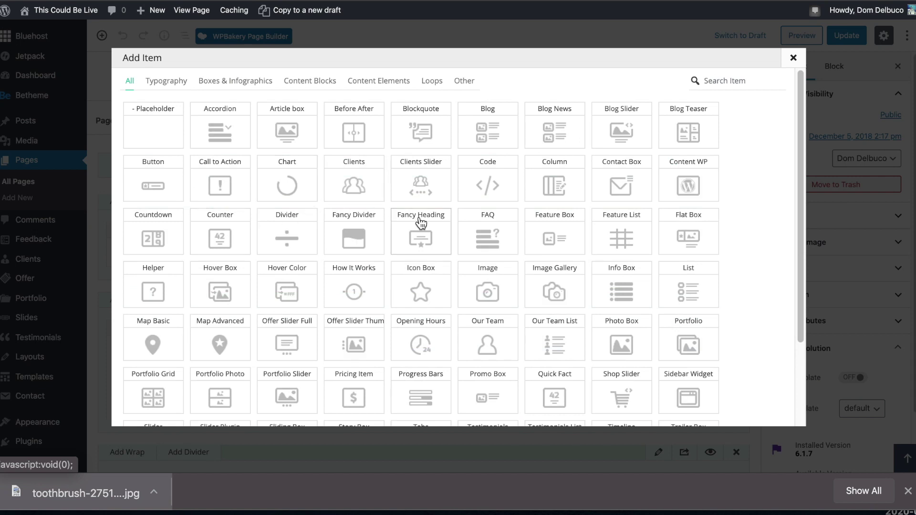
pyautogui.click(529, 180)
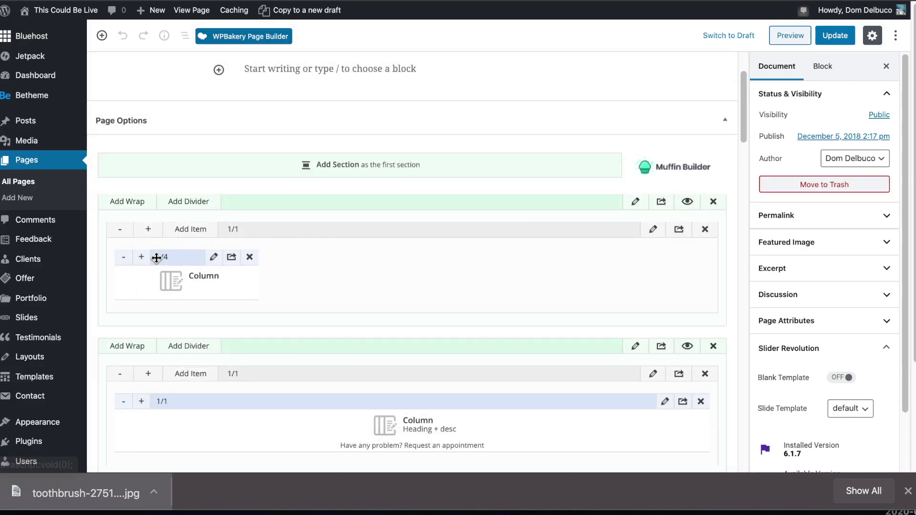
pyautogui.click(142, 257)
pyautogui.click(142, 257)
pyautogui.click(143, 257)
pyautogui.click(142, 257)
pyautogui.click(142, 257)
pyautogui.click(142, 257)
pyautogui.click(142, 256)
pyautogui.click(142, 256)
pyautogui.click(142, 256)
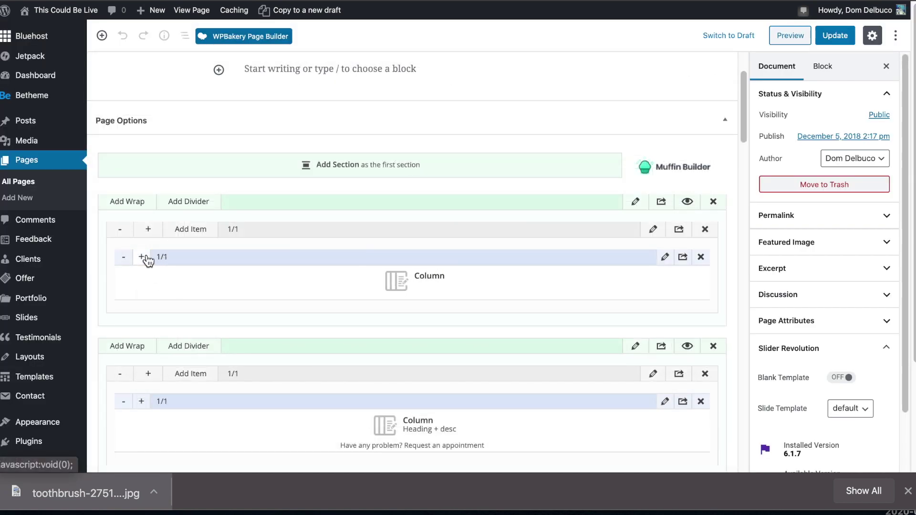
pyautogui.click(665, 256)
pyautogui.click(388, 196)
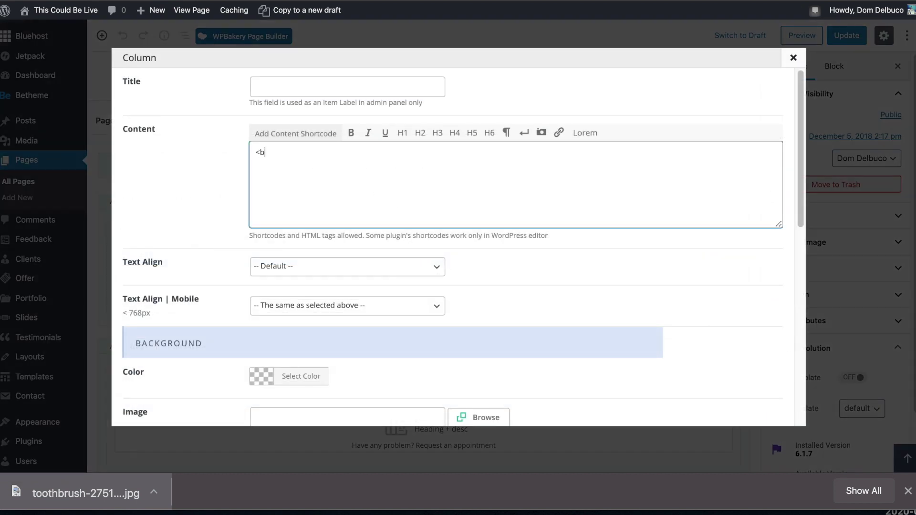
pyautogui.scroll(-10, 518, 250)
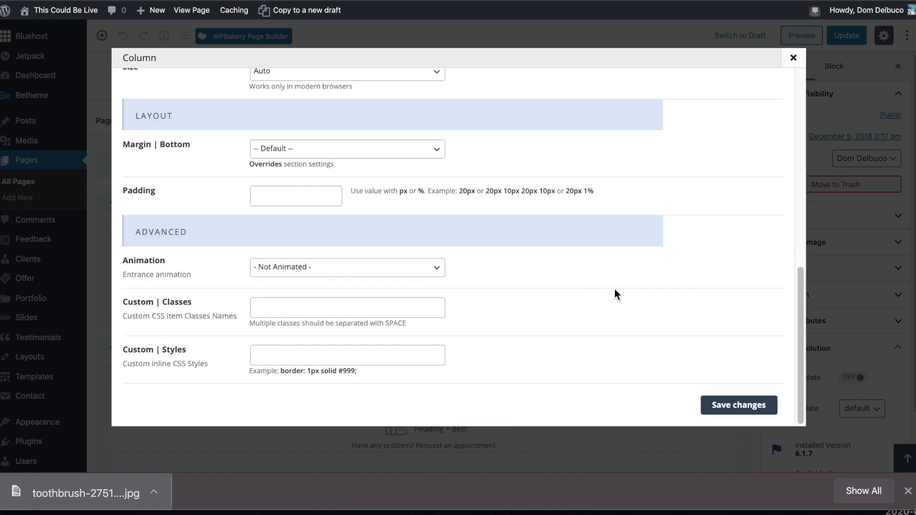
pyautogui.click(716, 403)
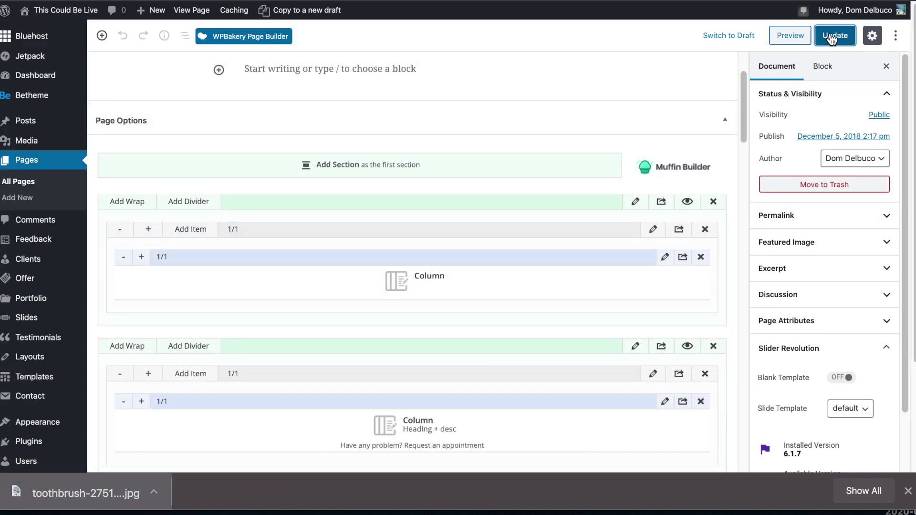
pyautogui.click(830, 36)
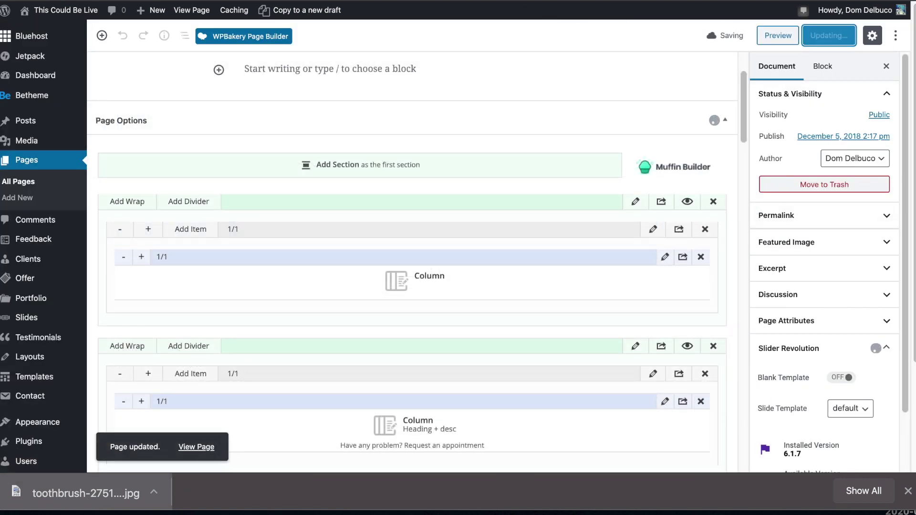
pyautogui.click(191, 10)
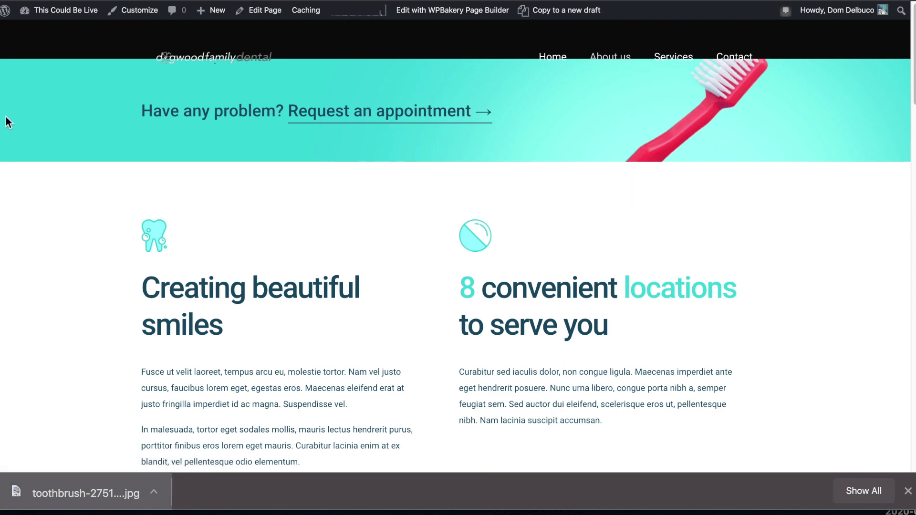
# Narrow the browser to preview the black spacer at mobile width, then widen it back
pyautogui.moveTo(2, 119); pyautogui.dragTo(619, 139)
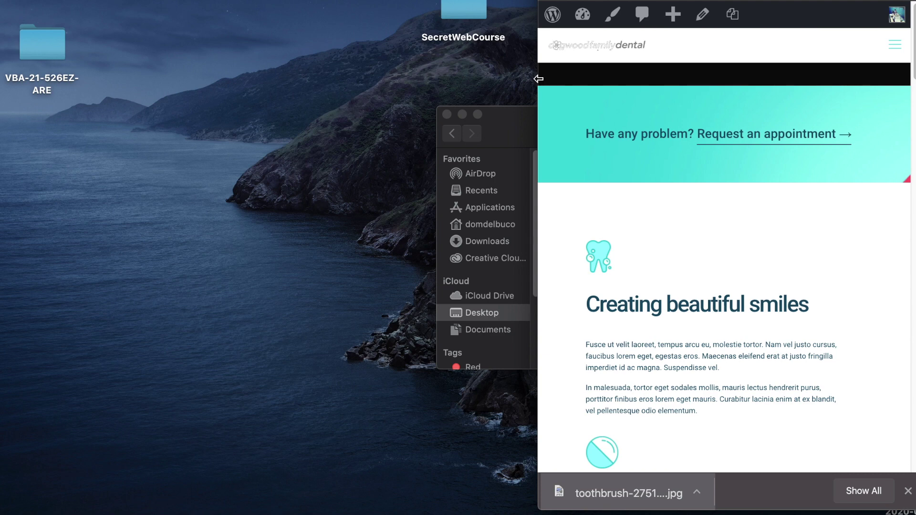
pyautogui.moveTo(538, 79); pyautogui.dragTo(14, 87)
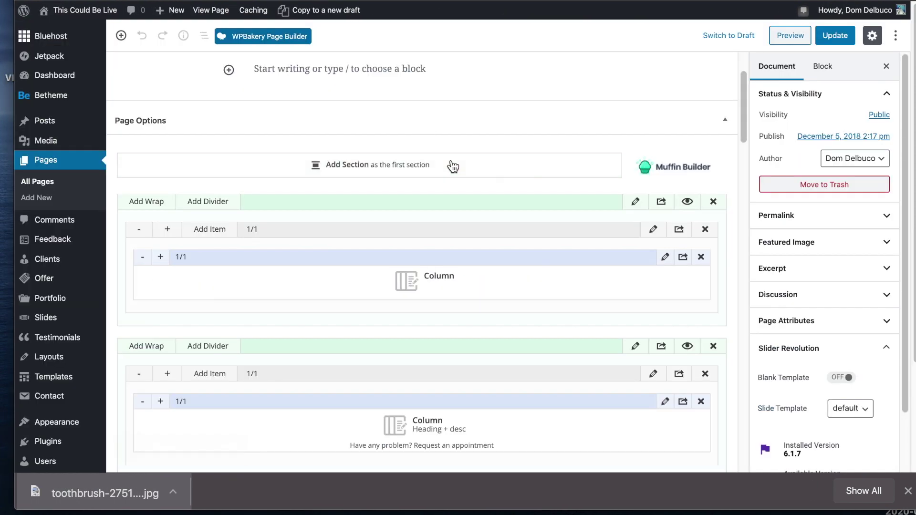
# Fill the spacer column's content with four <br> line breaks, save it, and update the page
pyautogui.click(665, 257)
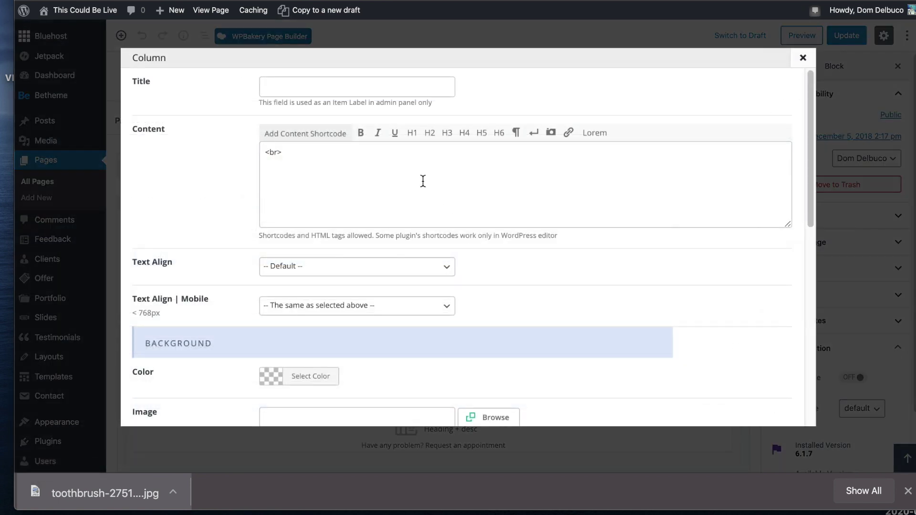
pyautogui.click(422, 181)
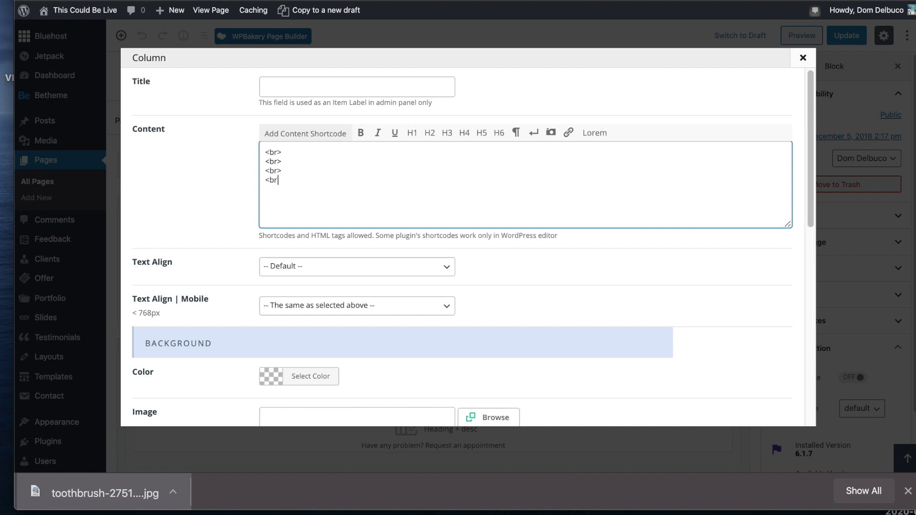
pyautogui.scroll(-15, 546, 271)
pyautogui.click(755, 411)
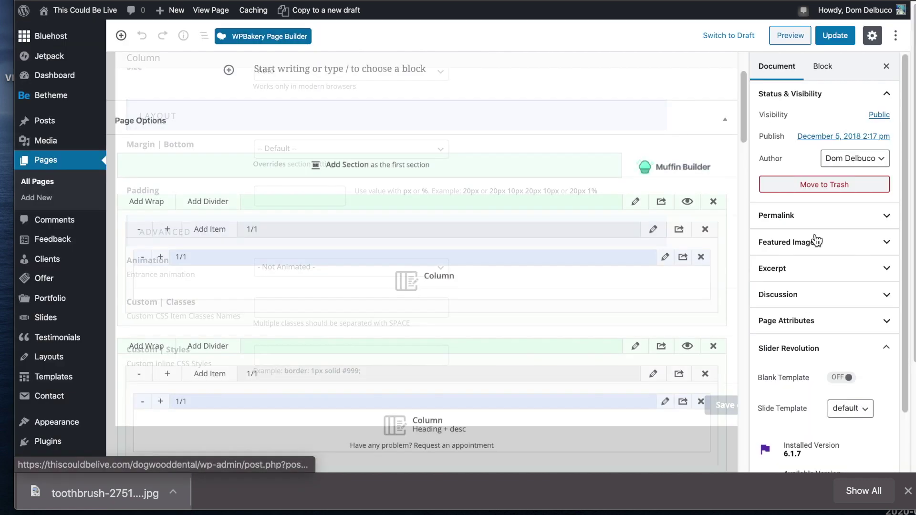
pyautogui.click(831, 35)
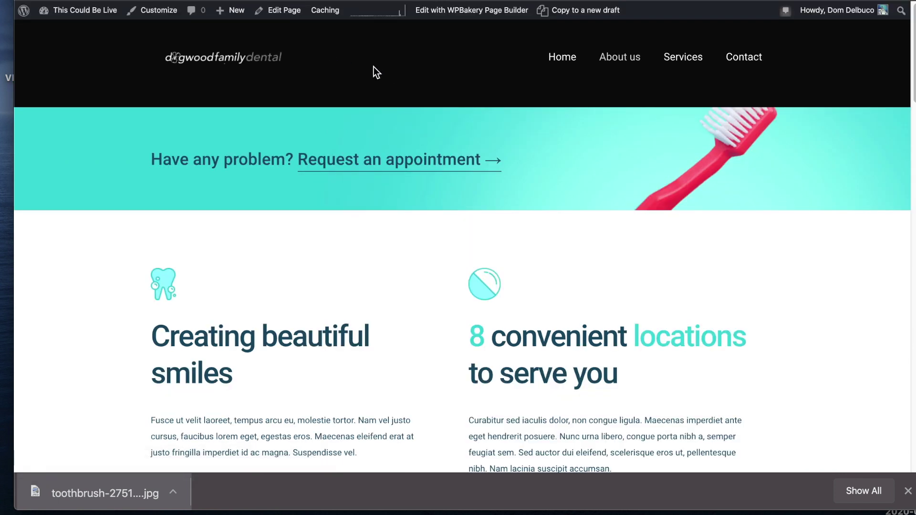
# Scroll the live About us page to check the spacer, then return to its editor
pyautogui.scroll(-2, 337, 62)
pyautogui.scroll(-1, 339, 67)
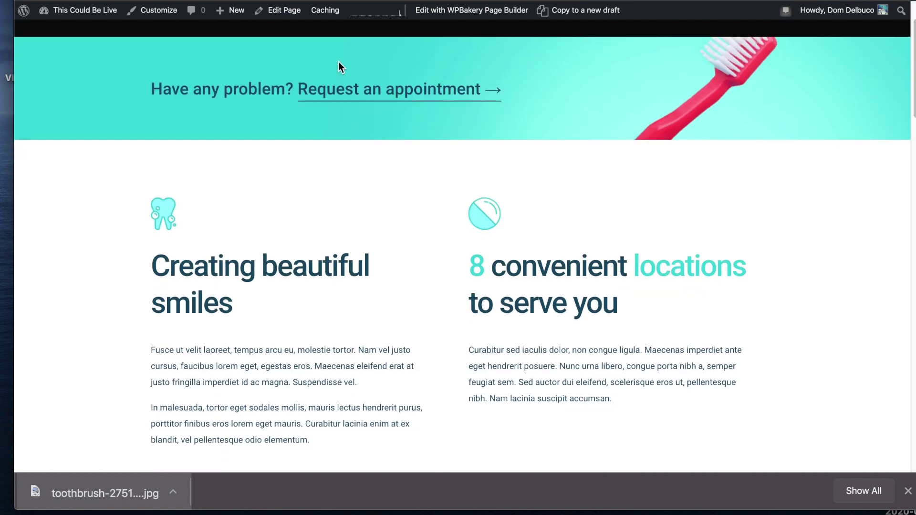
pyautogui.scroll(-2, 339, 69)
pyautogui.scroll(-15, 339, 67)
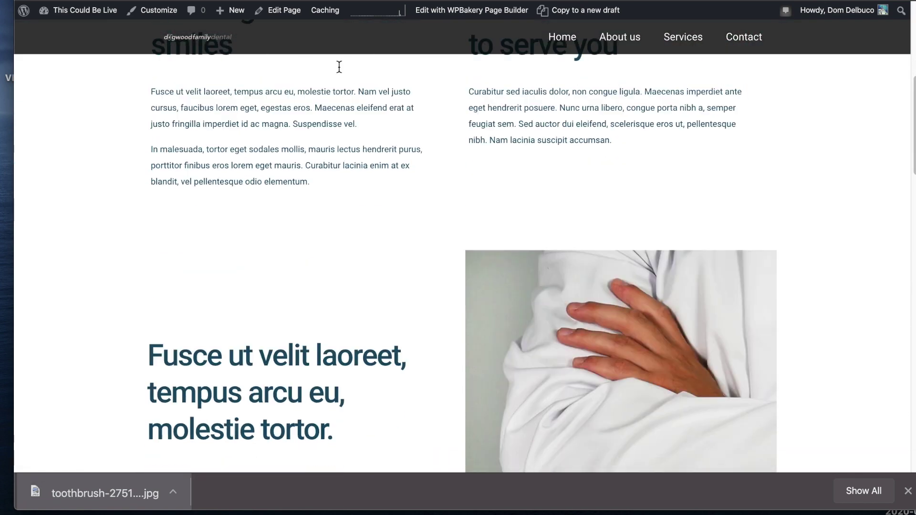
pyautogui.scroll(15, 340, 68)
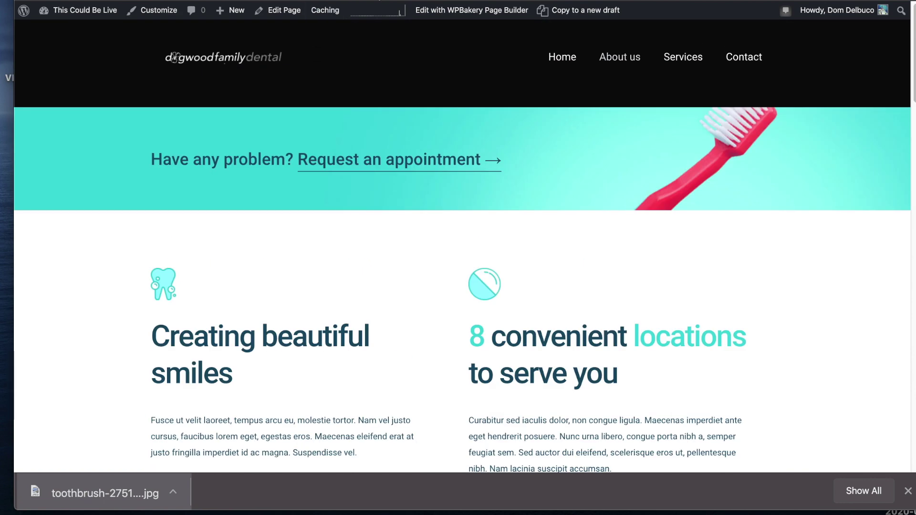
pyautogui.moveTo(610, 65)
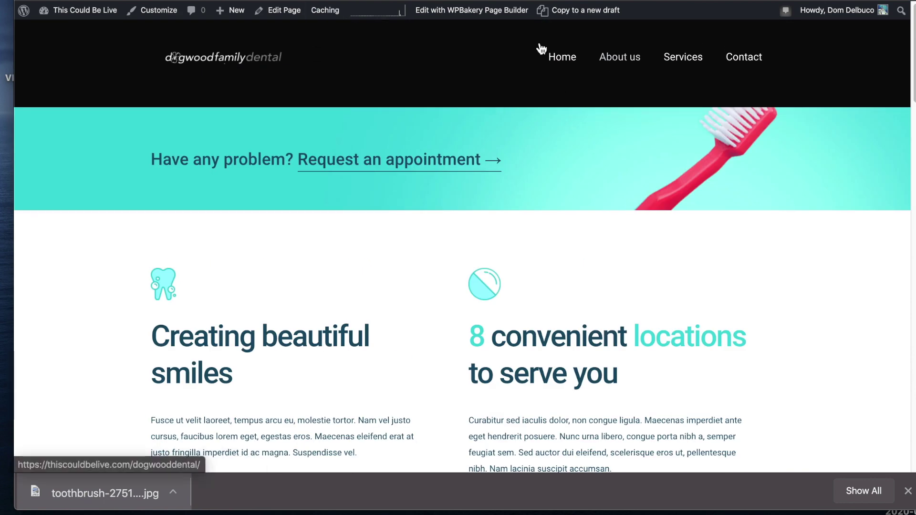
pyautogui.scroll(-15, 576, 101)
pyautogui.scroll(15, 574, 99)
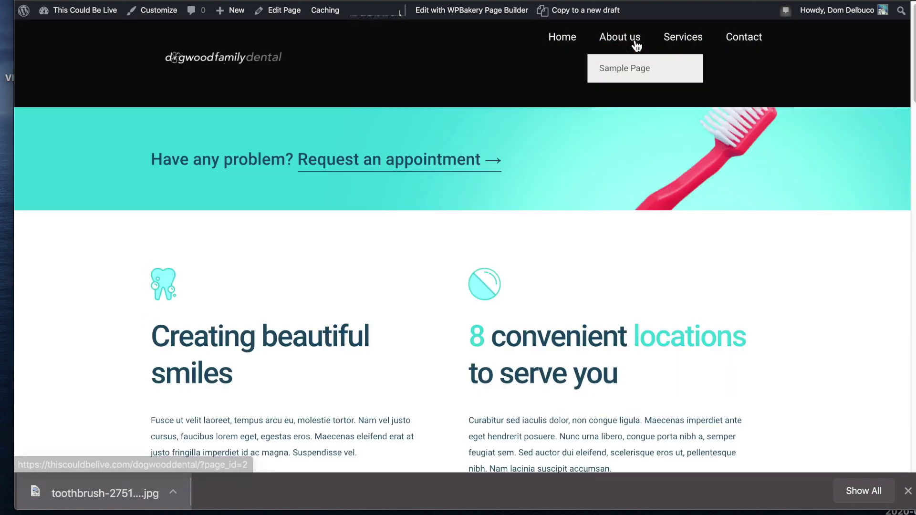
pyautogui.click(630, 64)
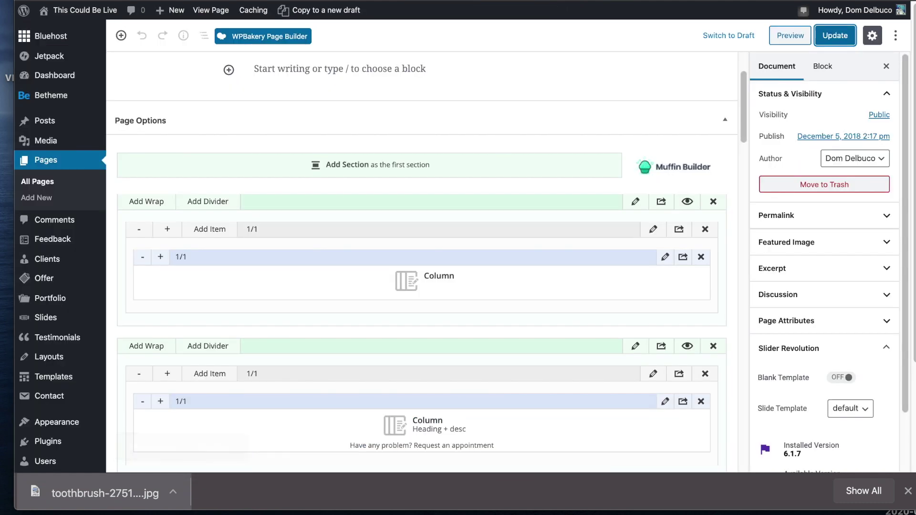
# Copy the spacer column's four <br> lines, then open the Services page for editing
pyautogui.click(664, 257)
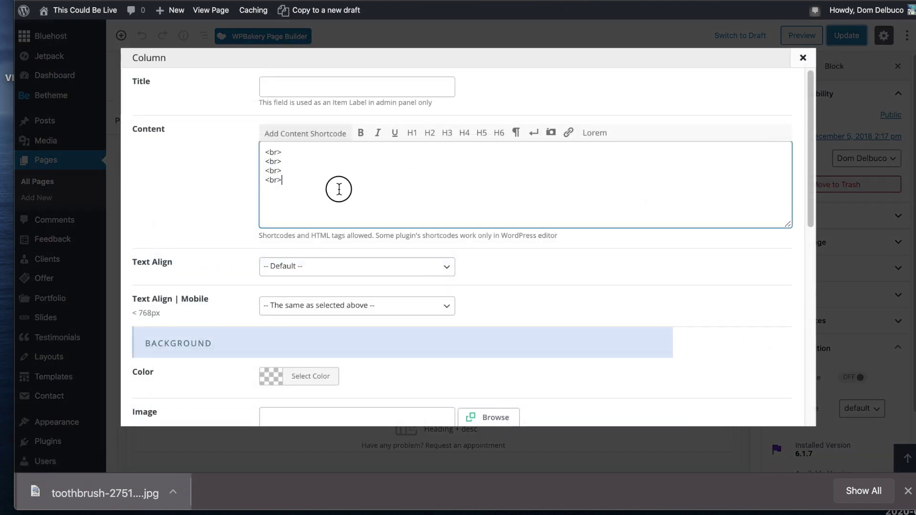
pyautogui.moveTo(337, 186); pyautogui.dragTo(249, 159)
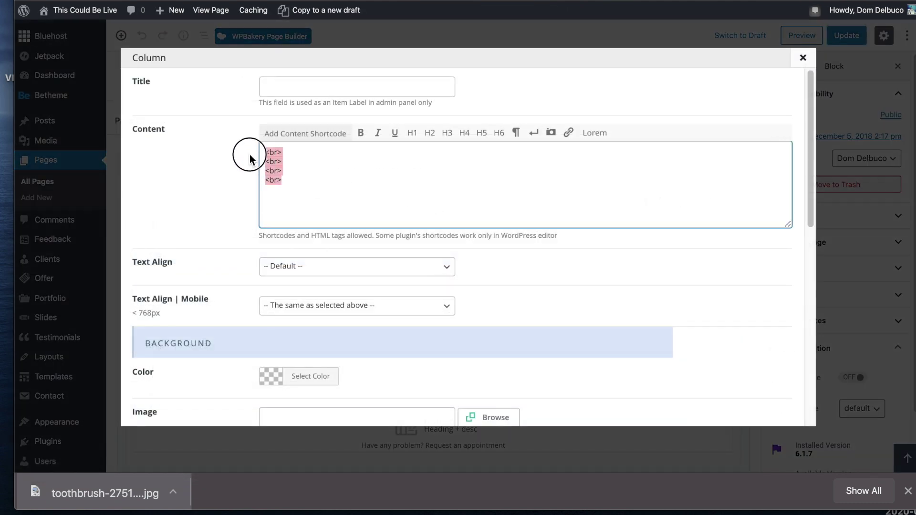
pyautogui.click(802, 58)
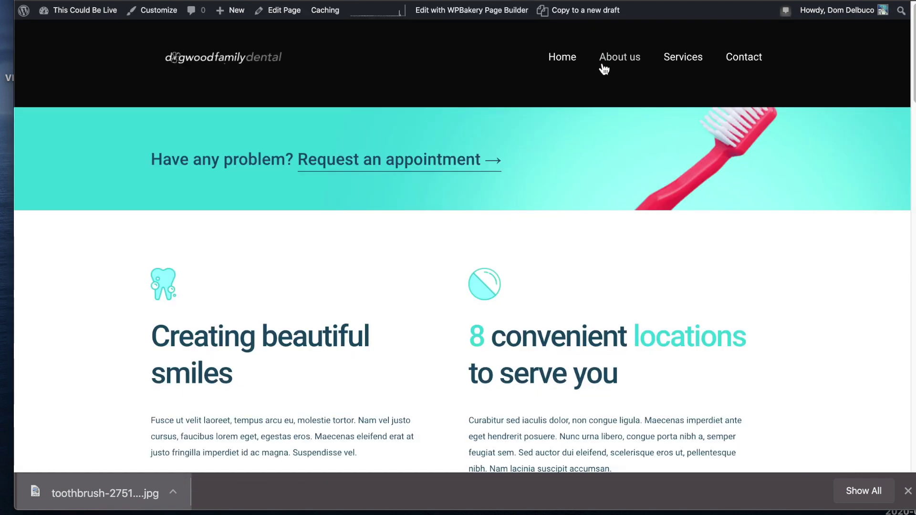
pyautogui.click(681, 57)
pyautogui.moveTo(611, 51)
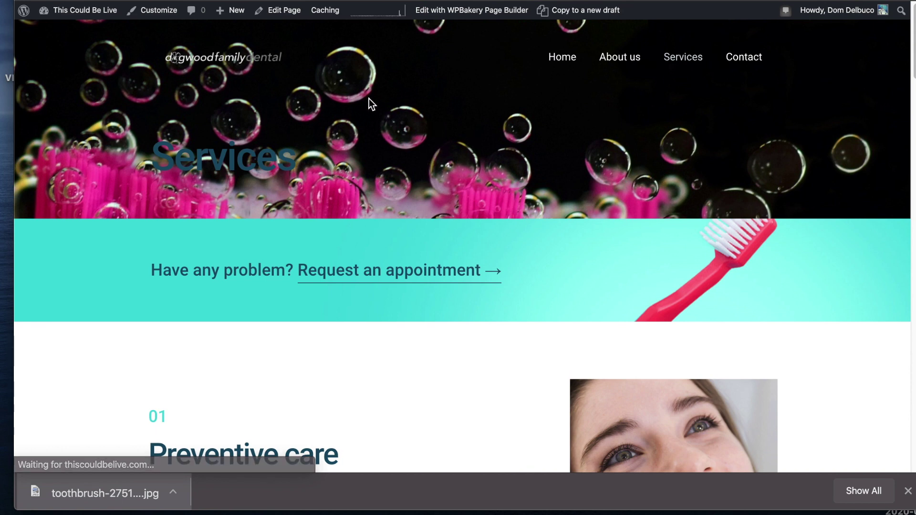
pyautogui.click(283, 10)
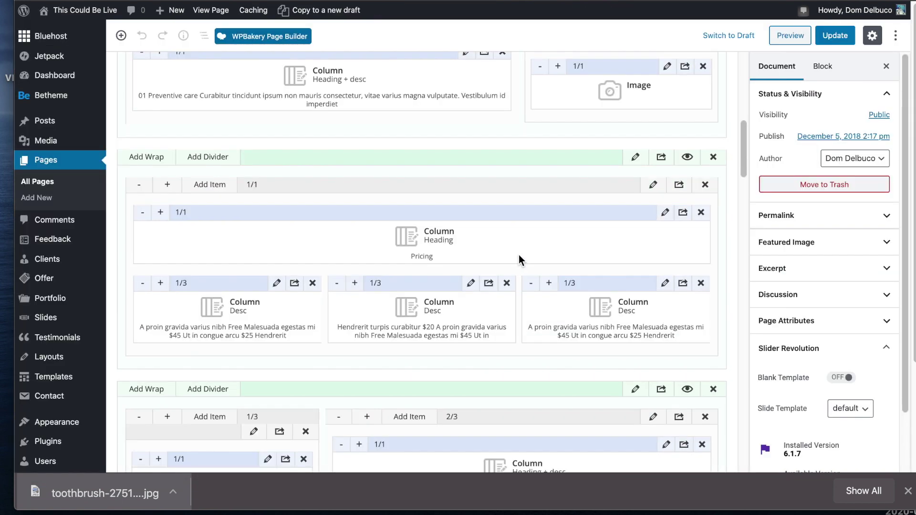
# Insert a new top section with a wrap holding a full-width 1/1 column
pyautogui.click(432, 260)
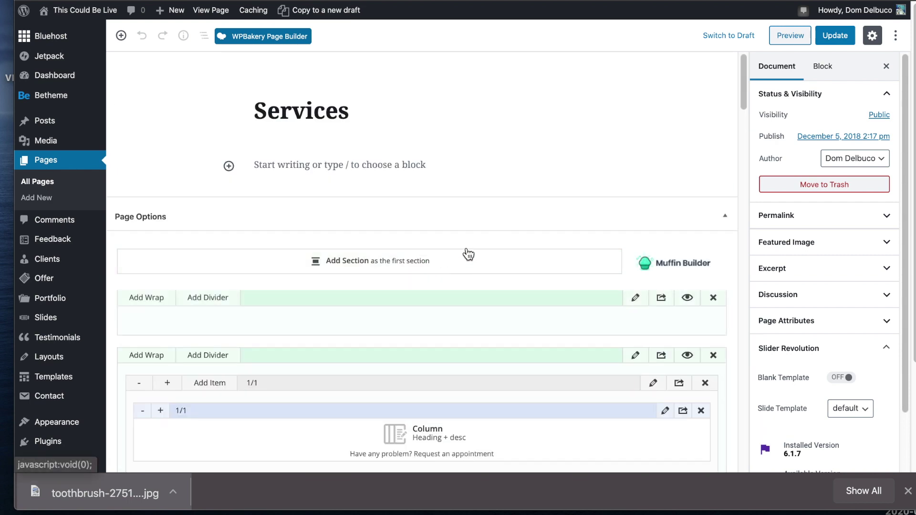
pyautogui.click(159, 290)
pyautogui.click(194, 313)
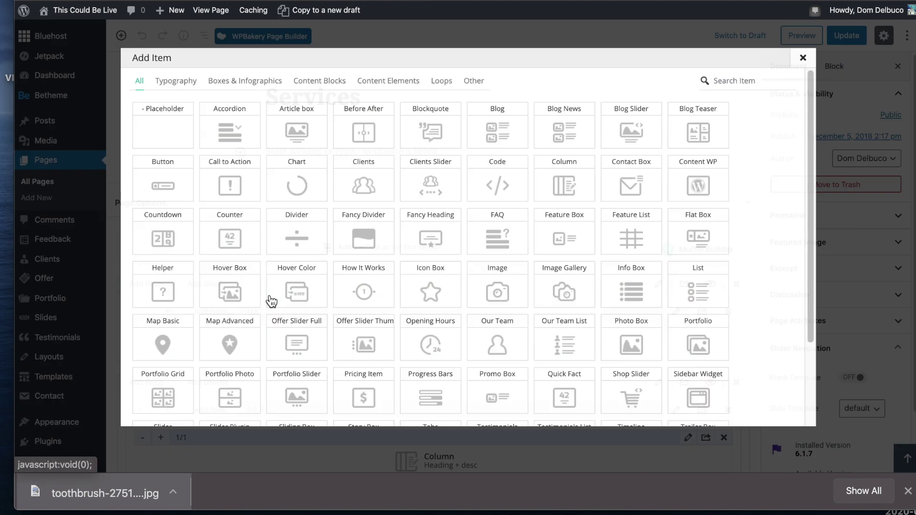
pyautogui.click(536, 171)
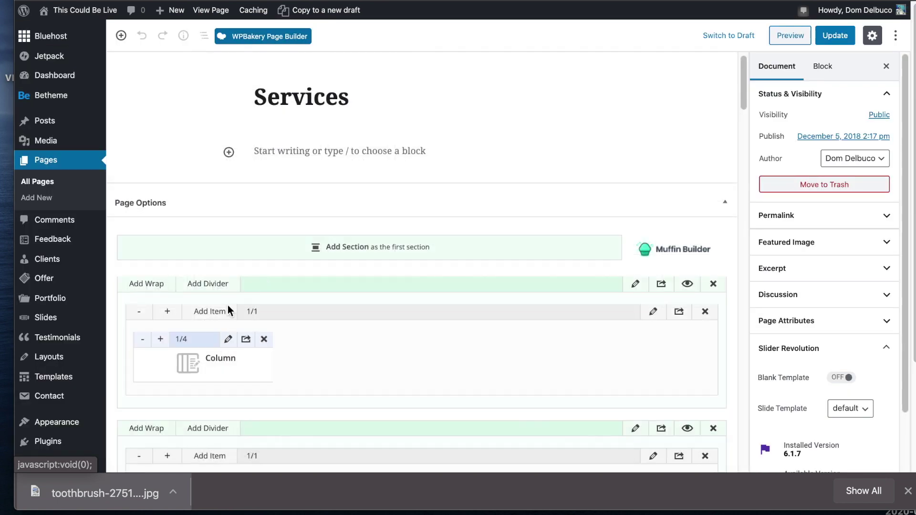
pyautogui.click(161, 339)
pyautogui.click(161, 339)
pyautogui.click(160, 338)
pyautogui.click(160, 339)
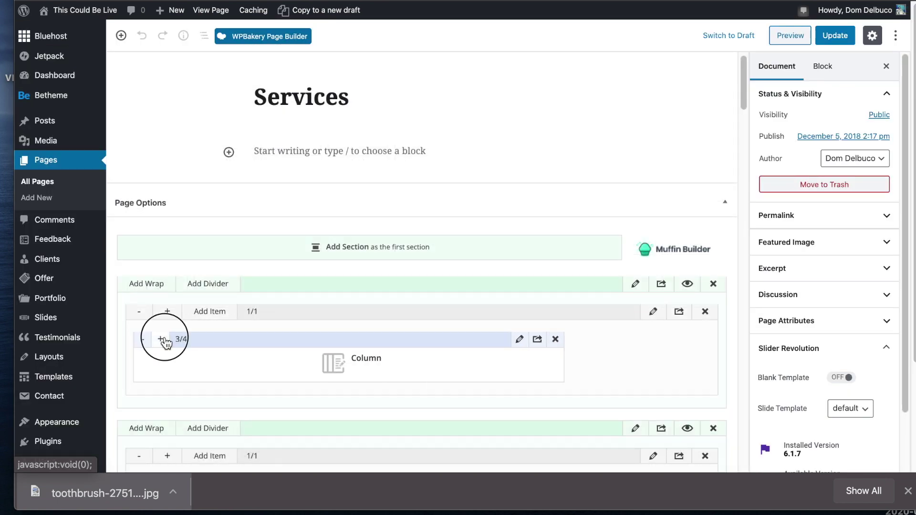
pyautogui.click(160, 338)
pyautogui.click(160, 338)
# Fill the column with four <br> line breaks and update the Services page
pyautogui.click(664, 339)
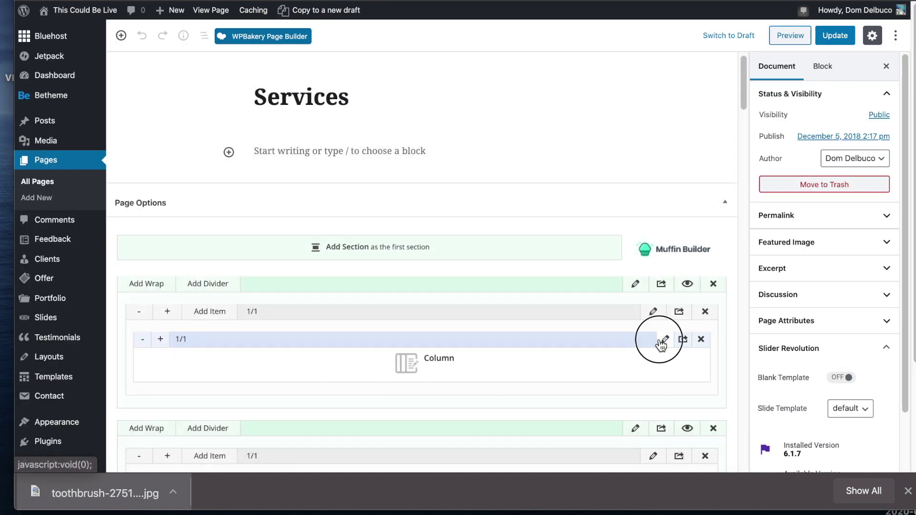
pyautogui.click(412, 183)
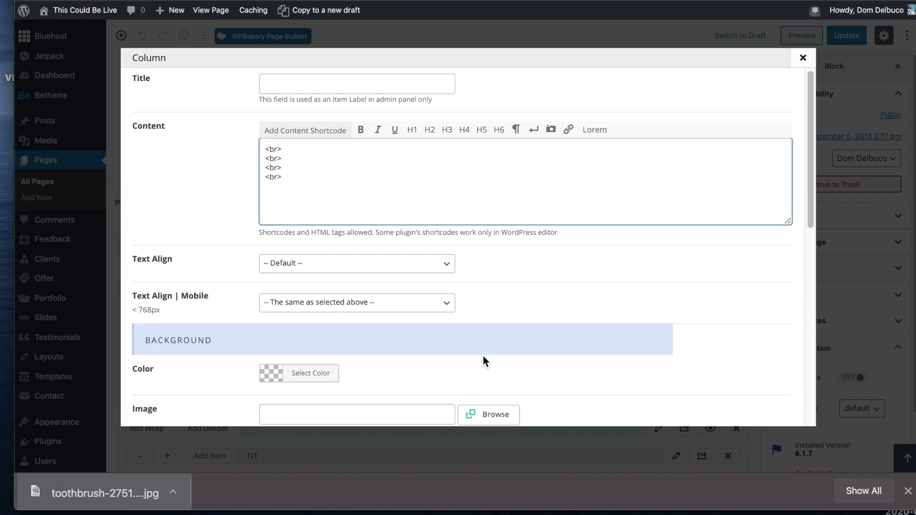
pyautogui.scroll(-10, 477, 360)
pyautogui.click(731, 403)
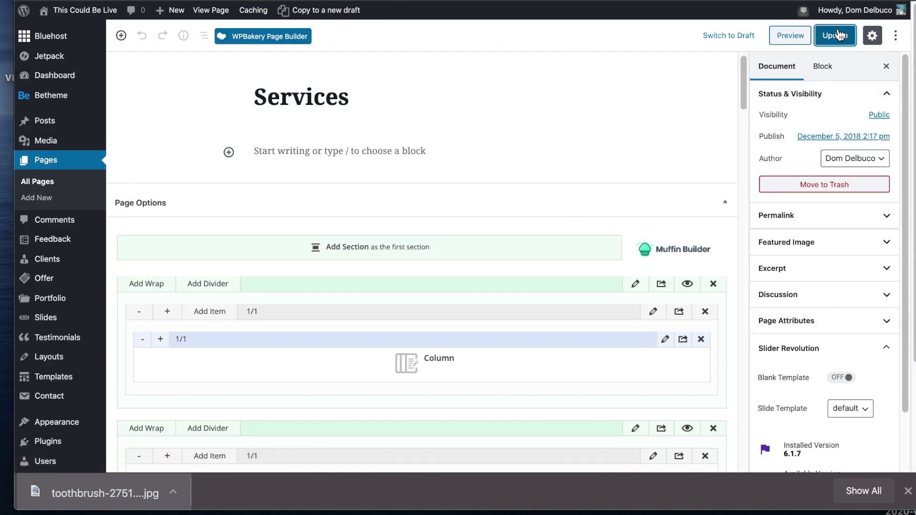
pyautogui.click(835, 36)
pyautogui.click(665, 354)
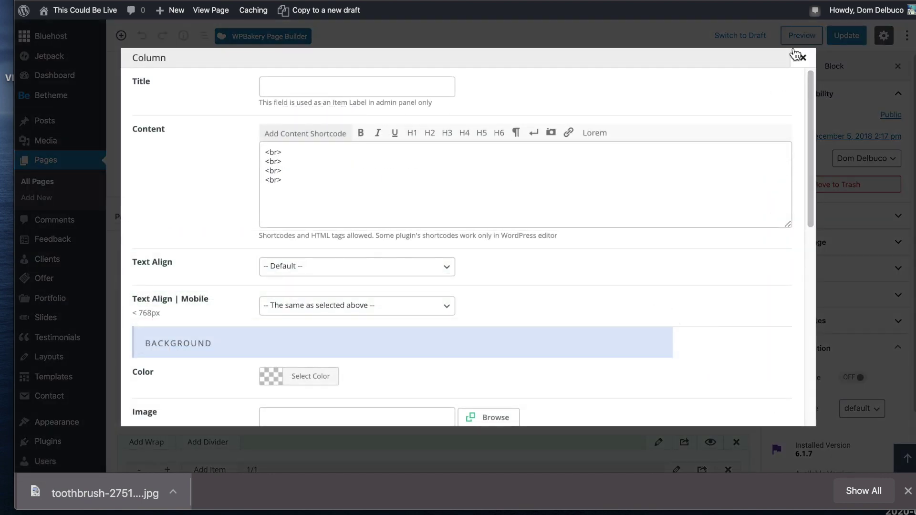
# Set the top section's background colour to black
pyautogui.click(801, 57)
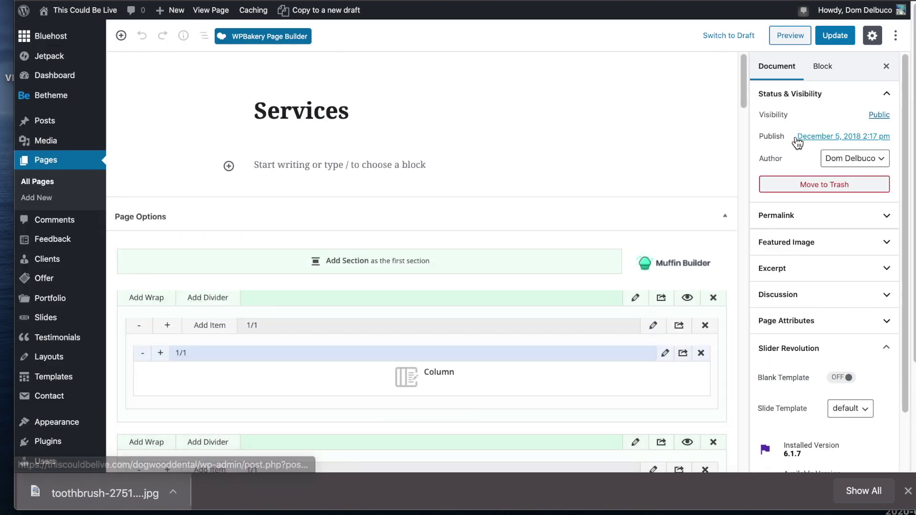
pyautogui.click(636, 300)
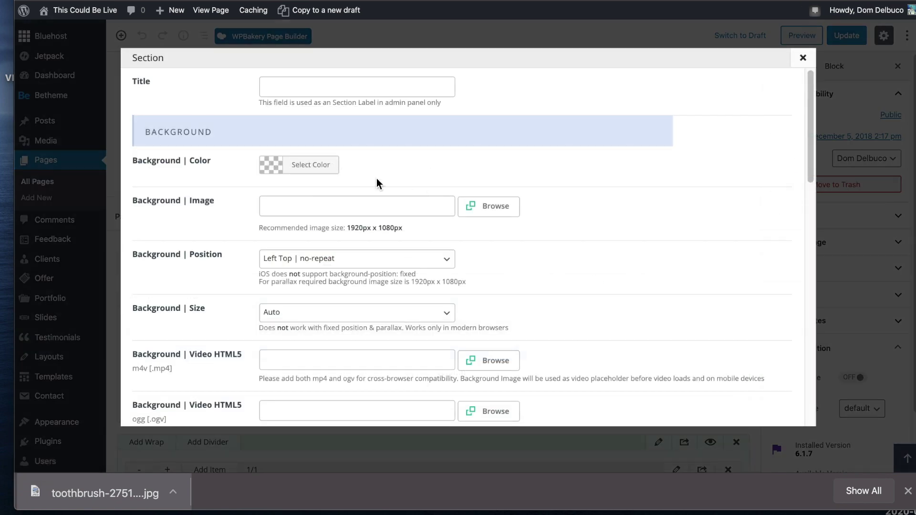
pyautogui.click(299, 166)
pyautogui.click(259, 299)
pyautogui.click(471, 262)
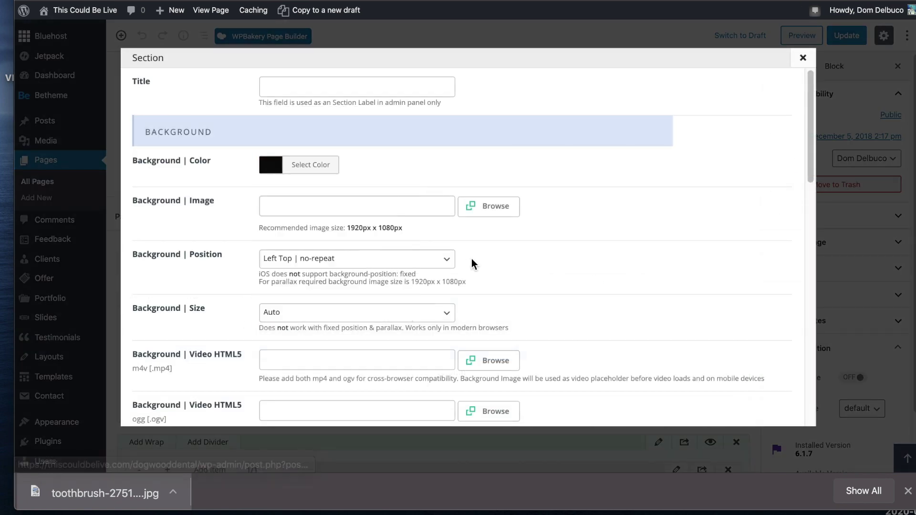
# Save the section settings, update the Services page and view it live
pyautogui.scroll(-15, 751, 339)
pyautogui.click(748, 404)
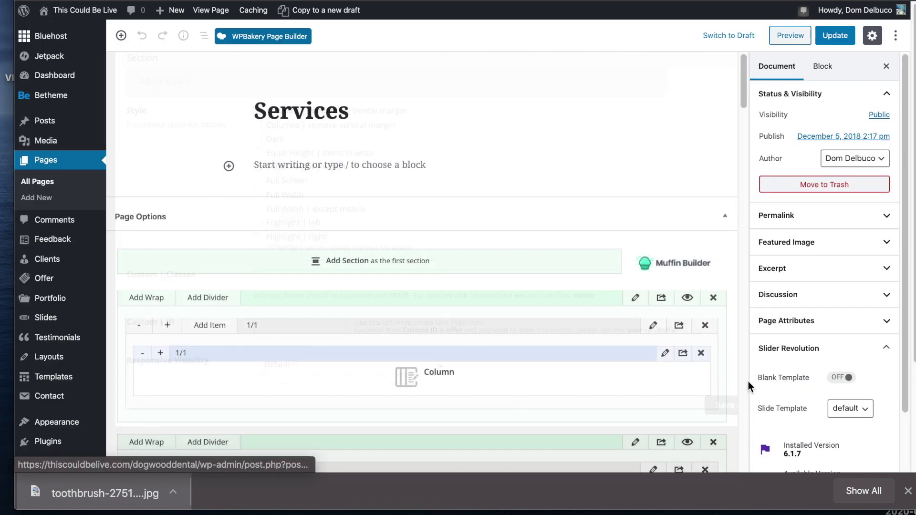
pyautogui.click(833, 36)
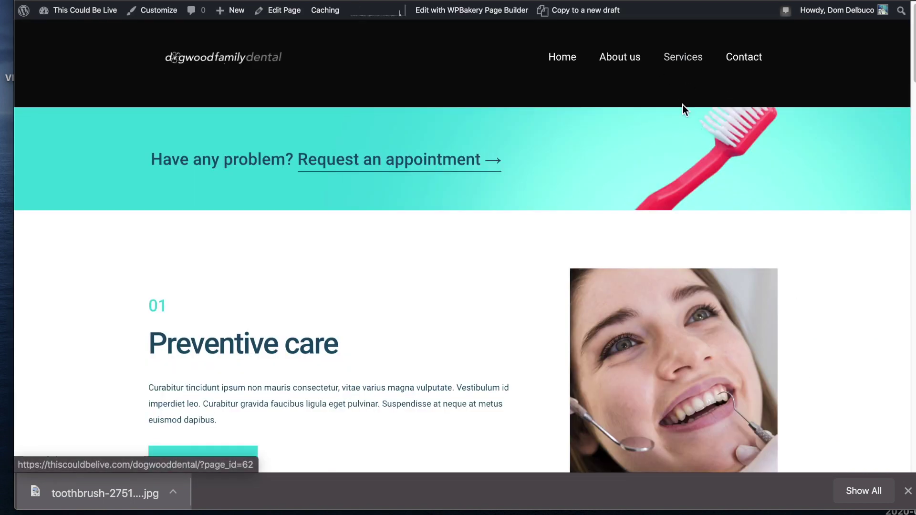
pyautogui.click(687, 57)
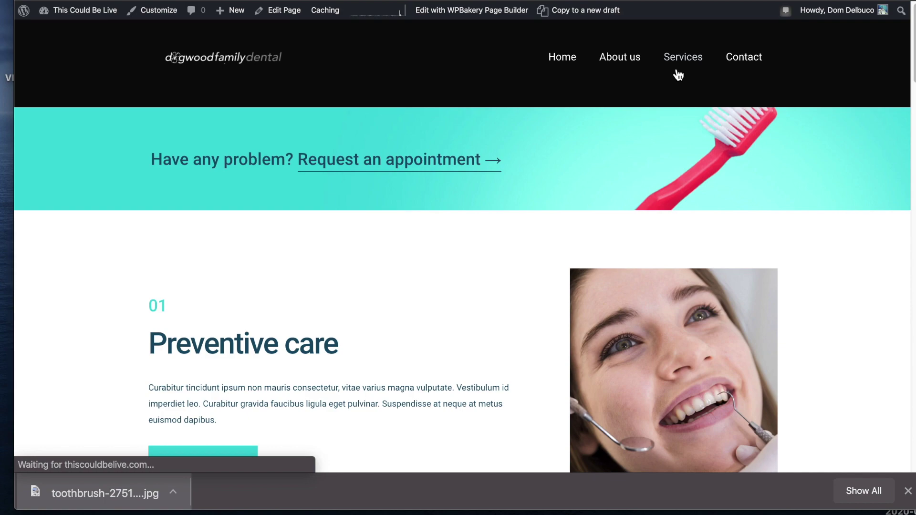